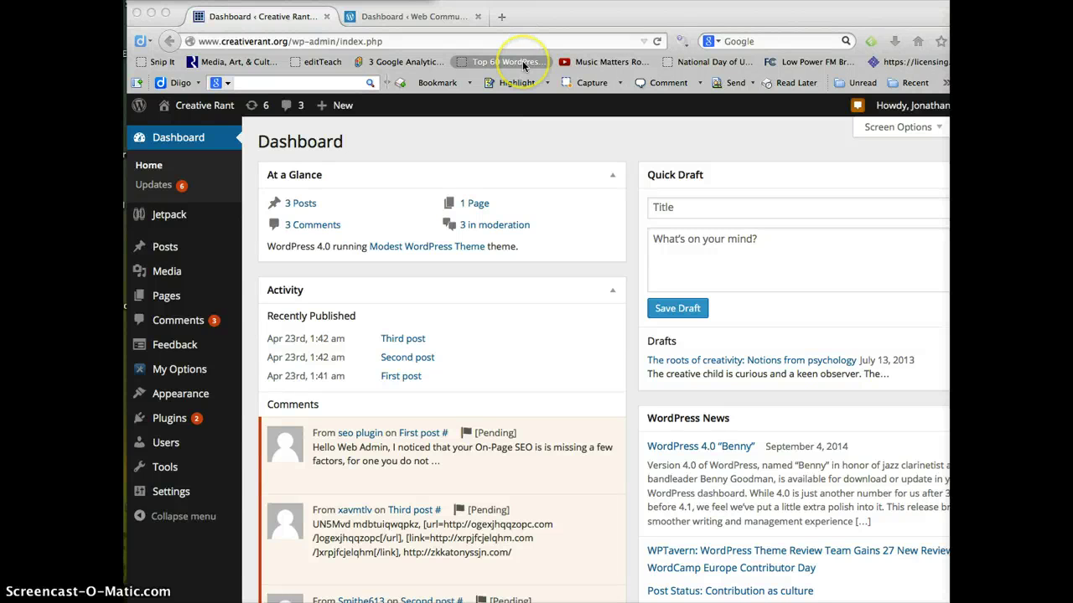
Step: Switch between the Creative Rant and Web Communication dashboard tabs, ending on Web Communication
left_click(430, 19)
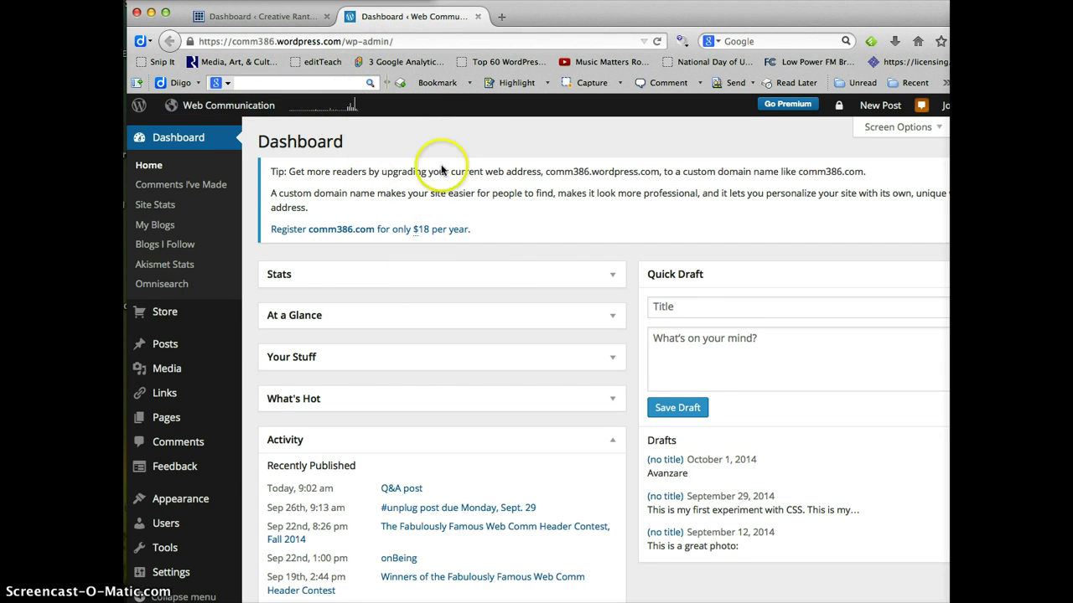
left_click(299, 13)
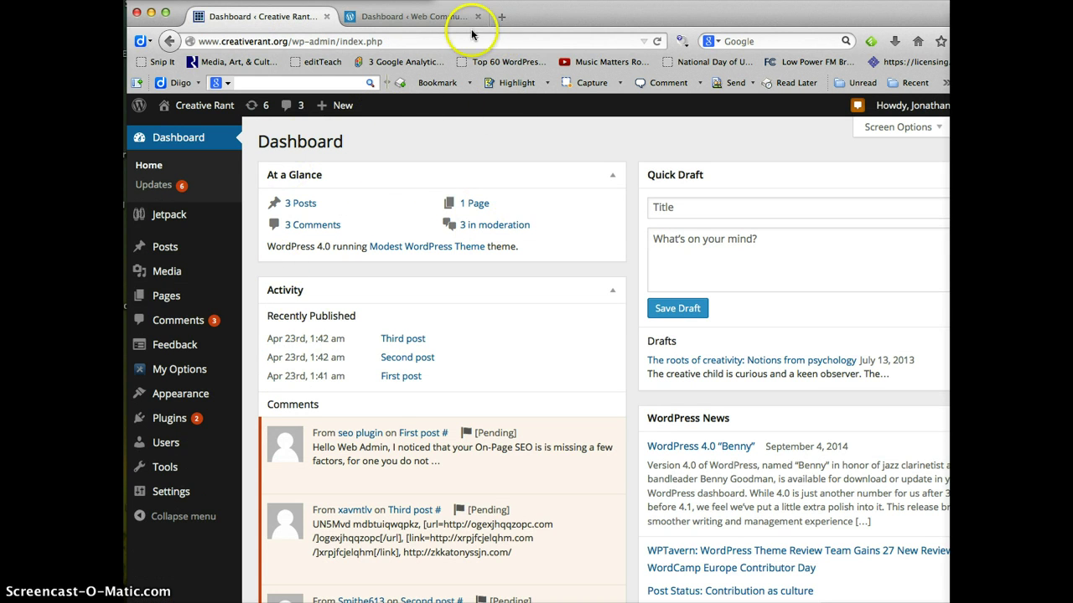
left_click(429, 19)
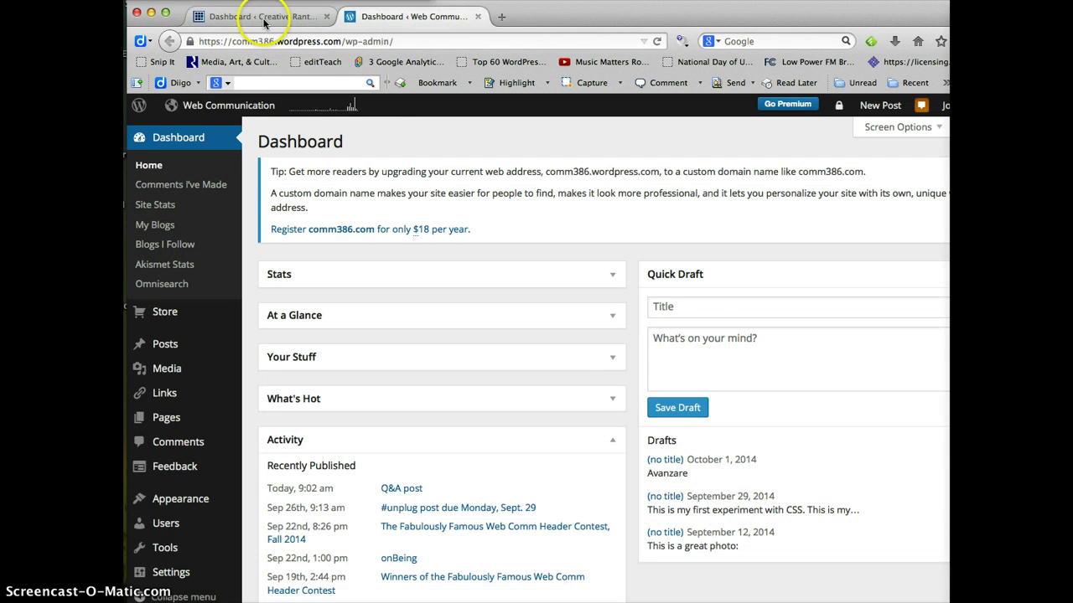
left_click(263, 18)
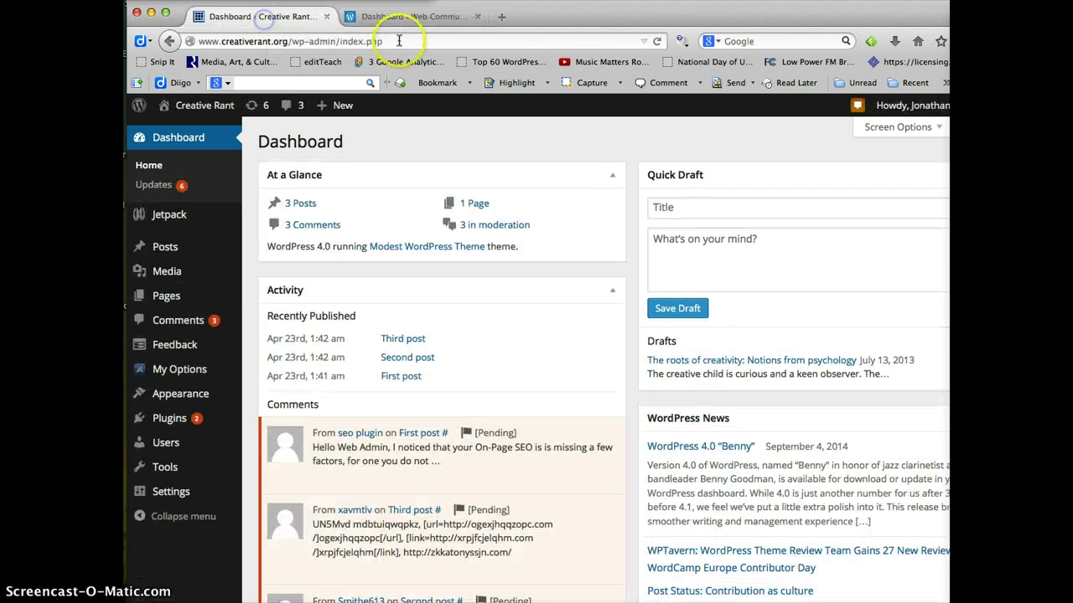
left_click(398, 18)
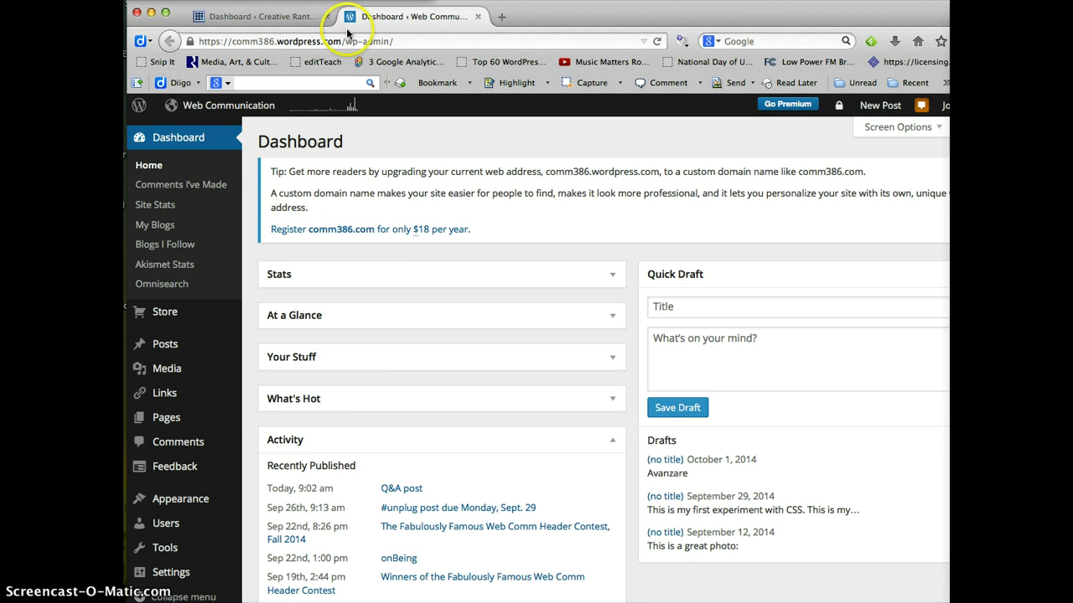
left_click(259, 16)
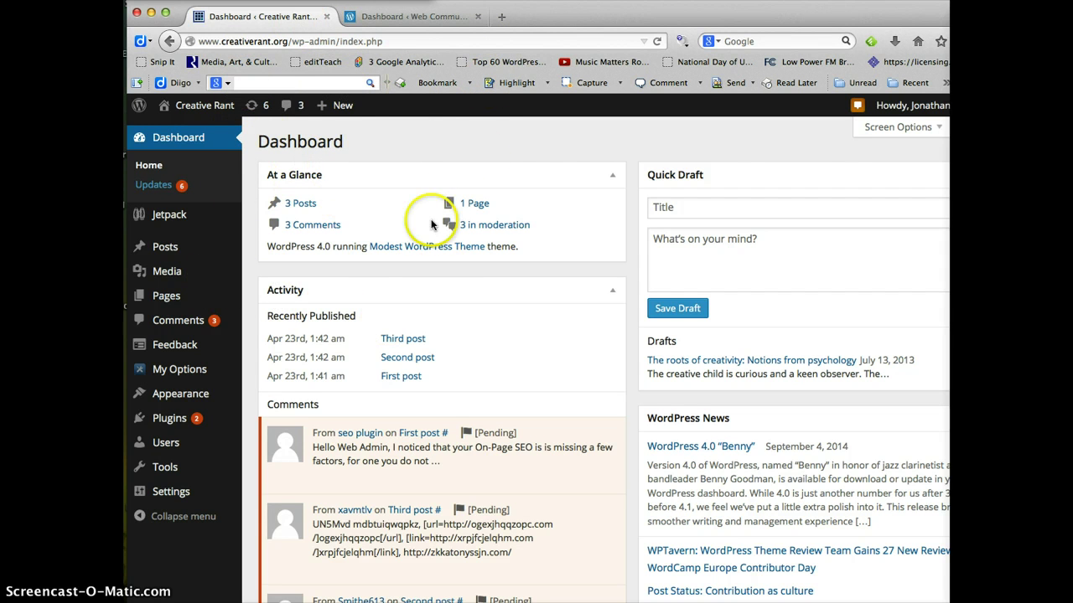
left_click(389, 18)
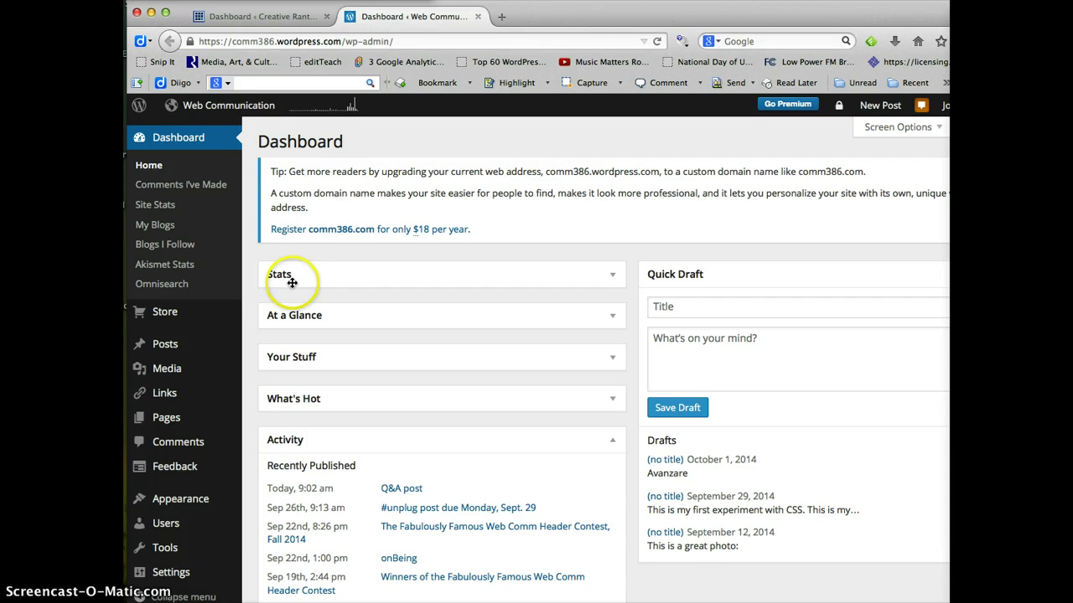
Step: Flip between the Web Communication and Creative Rant dashboards, settling on Creative Rant's Plugins menu
scroll(290, 280, "down", 1)
scroll(291, 283, "up", 1)
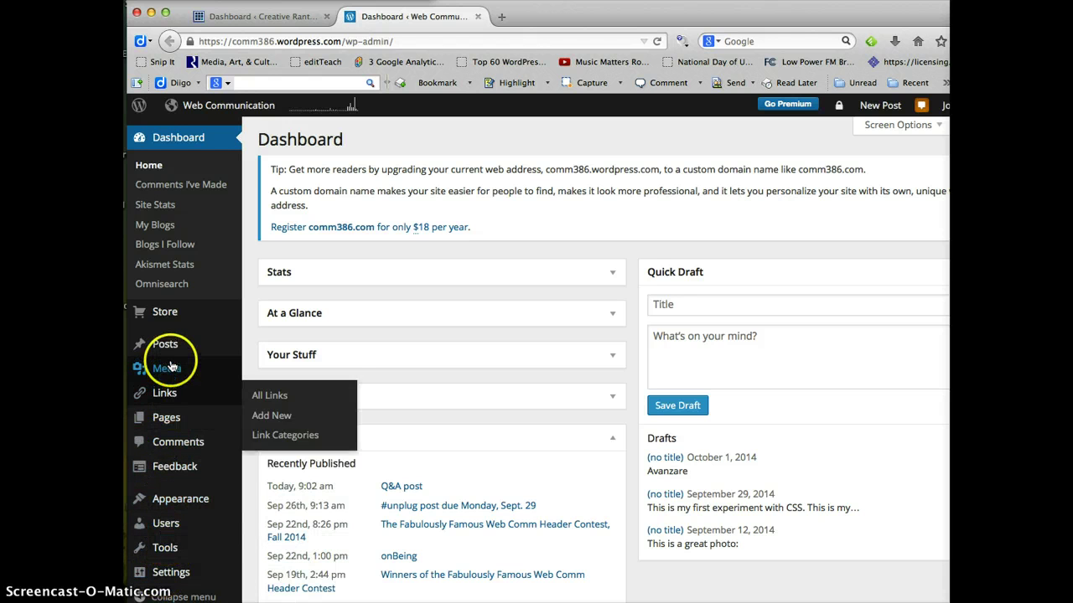
left_click(282, 16)
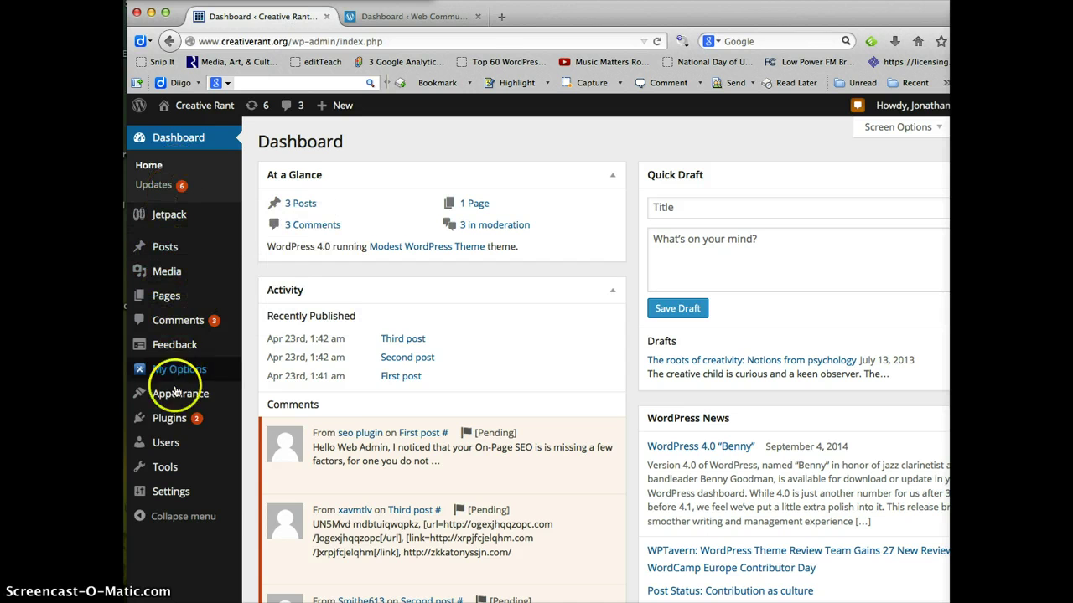
mouse_move(168, 421)
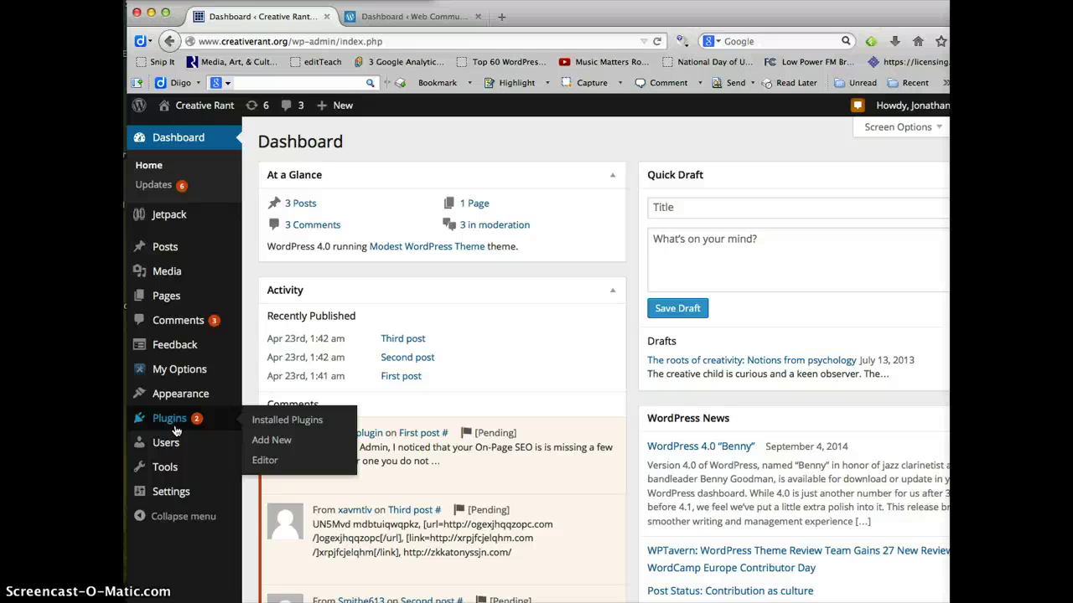
left_click(415, 16)
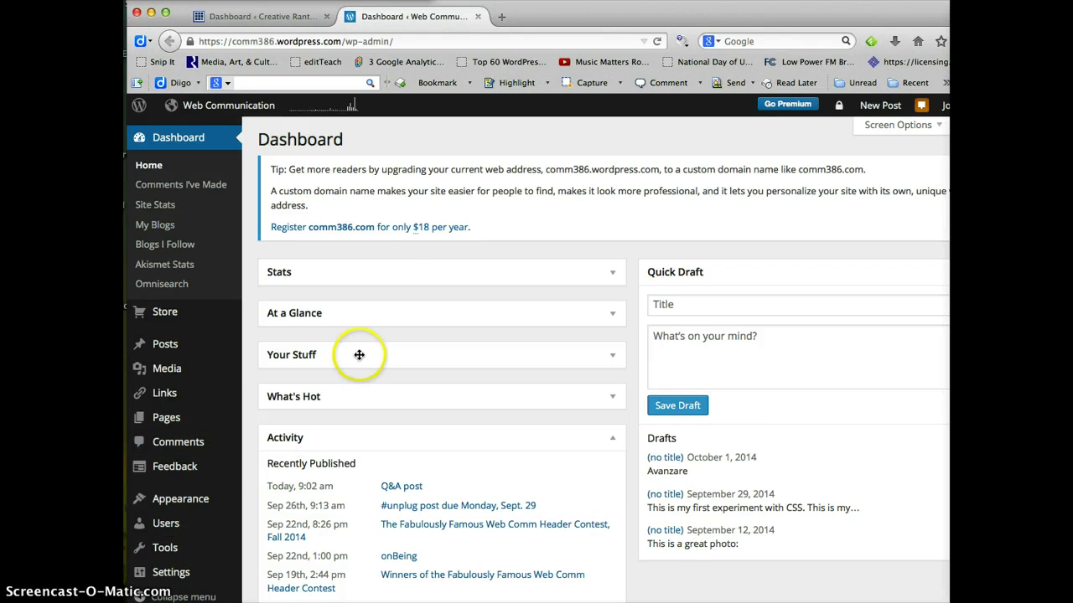
left_click(295, 15)
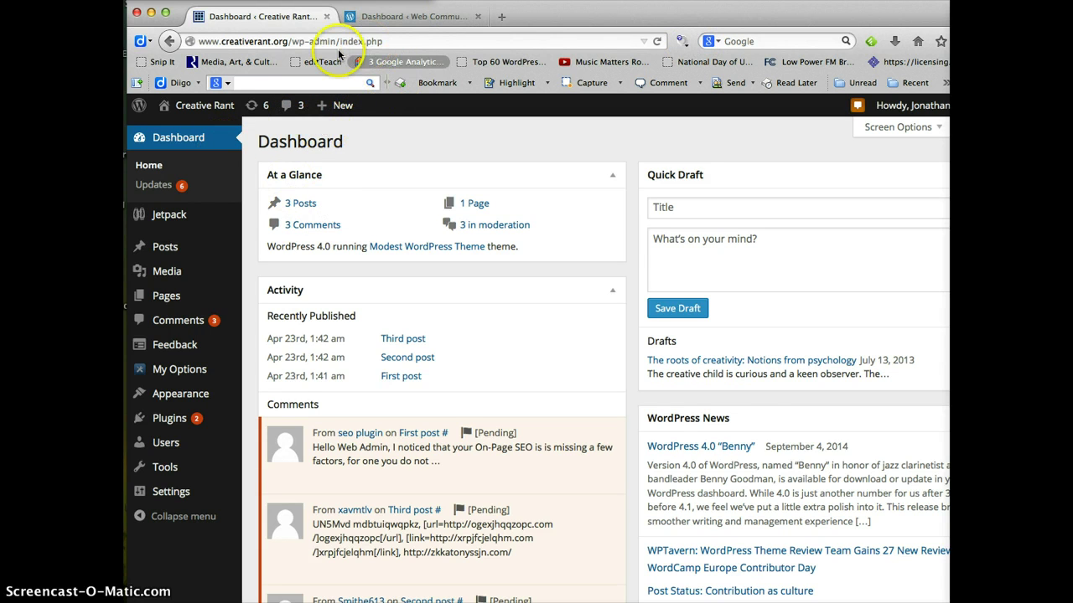
left_click(387, 19)
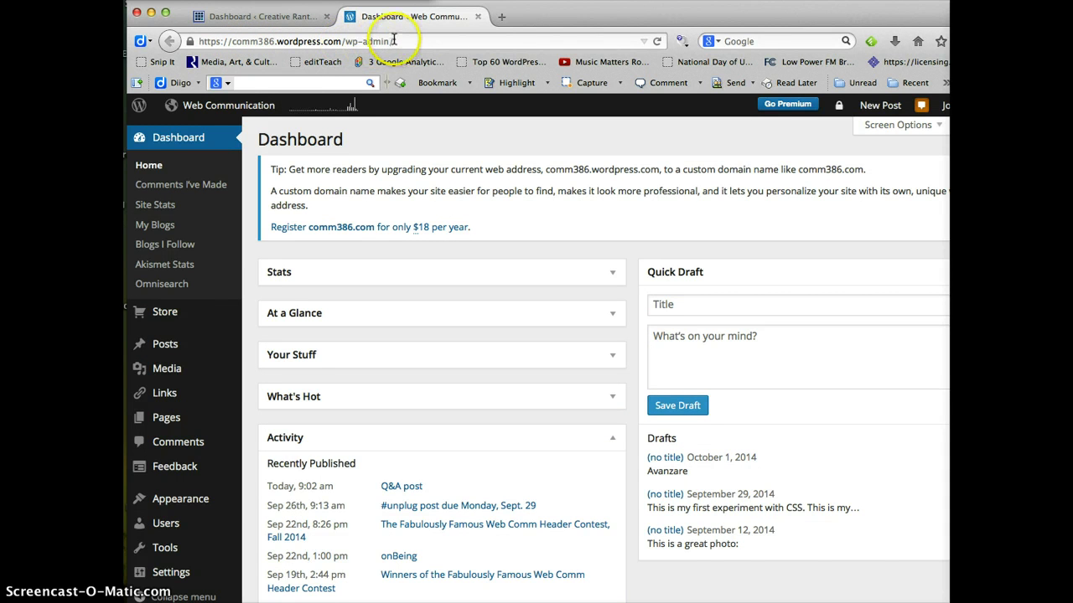
left_click(285, 16)
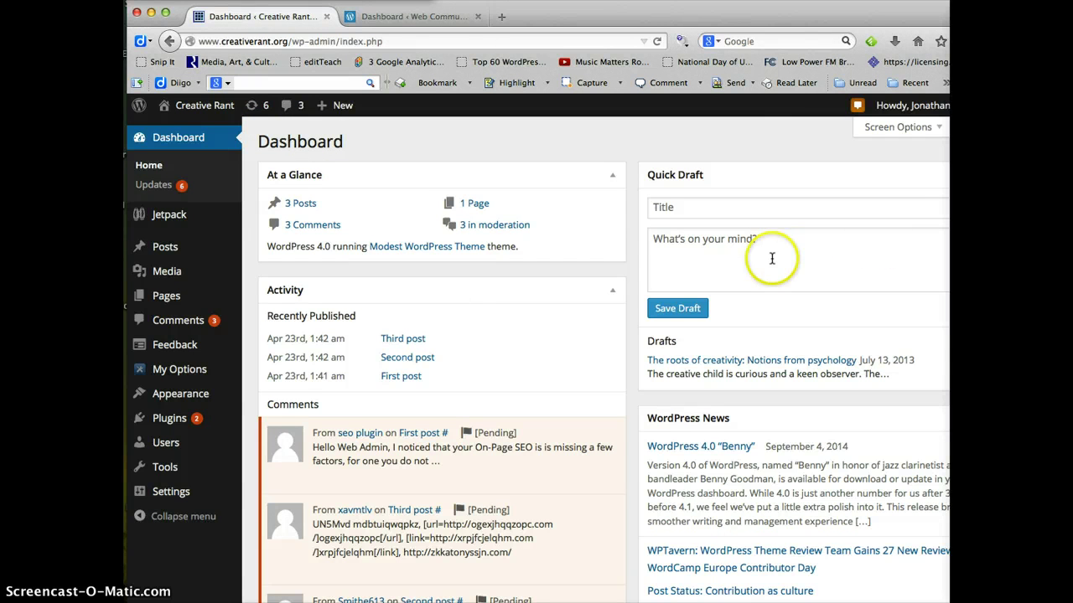
mouse_move(173, 426)
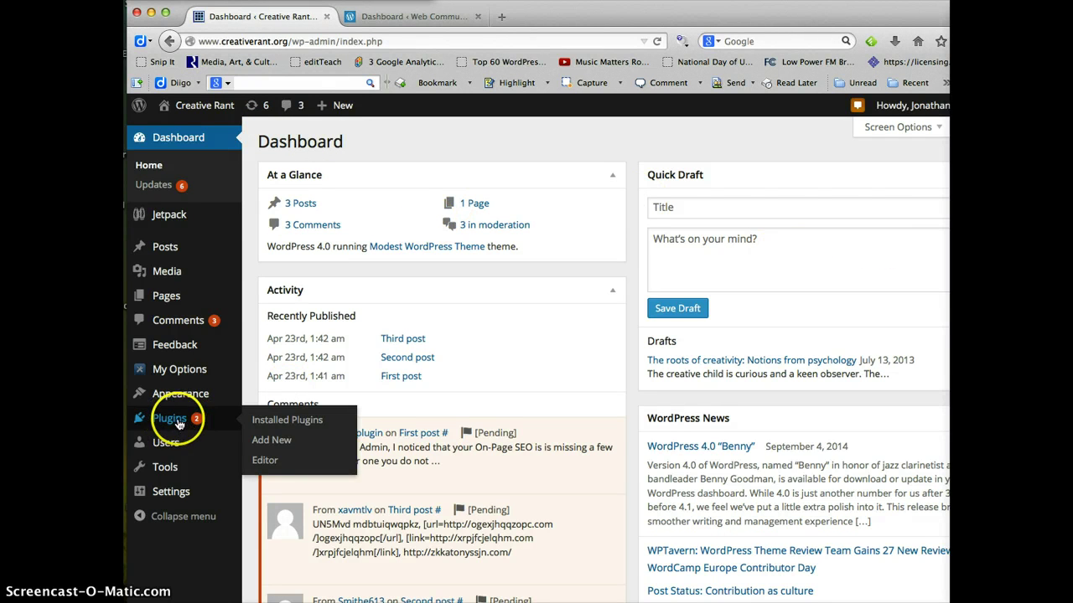
Step: Open Creative Rant's Installed Plugins list and find the Jetpack 2.9.3 update notice
left_click(273, 420)
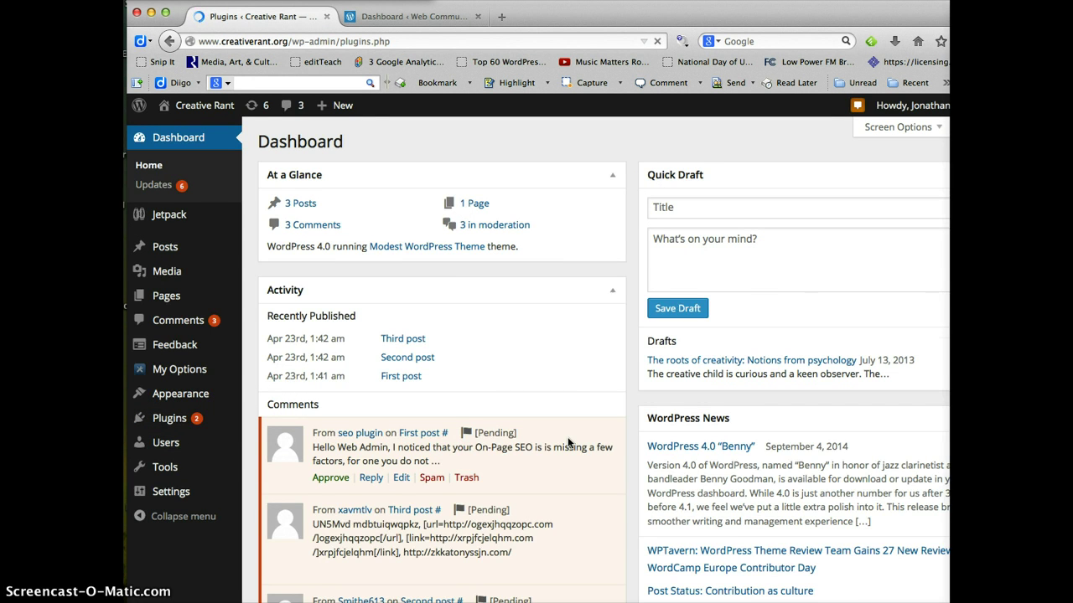
scroll(469, 339, "down", 3)
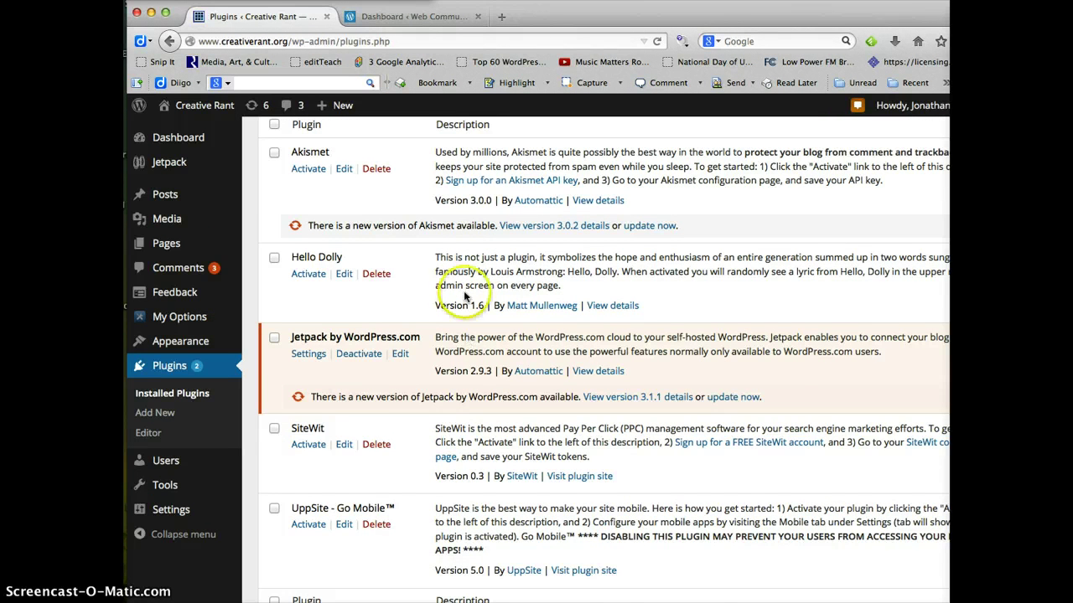
scroll(461, 289, "up", 2)
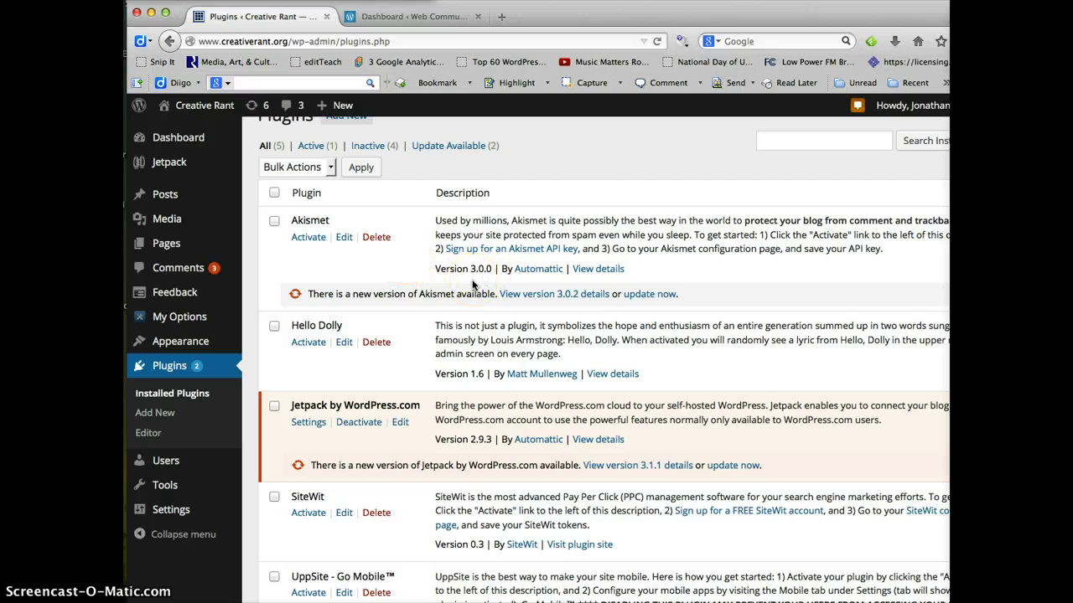
scroll(472, 285, "down", 3)
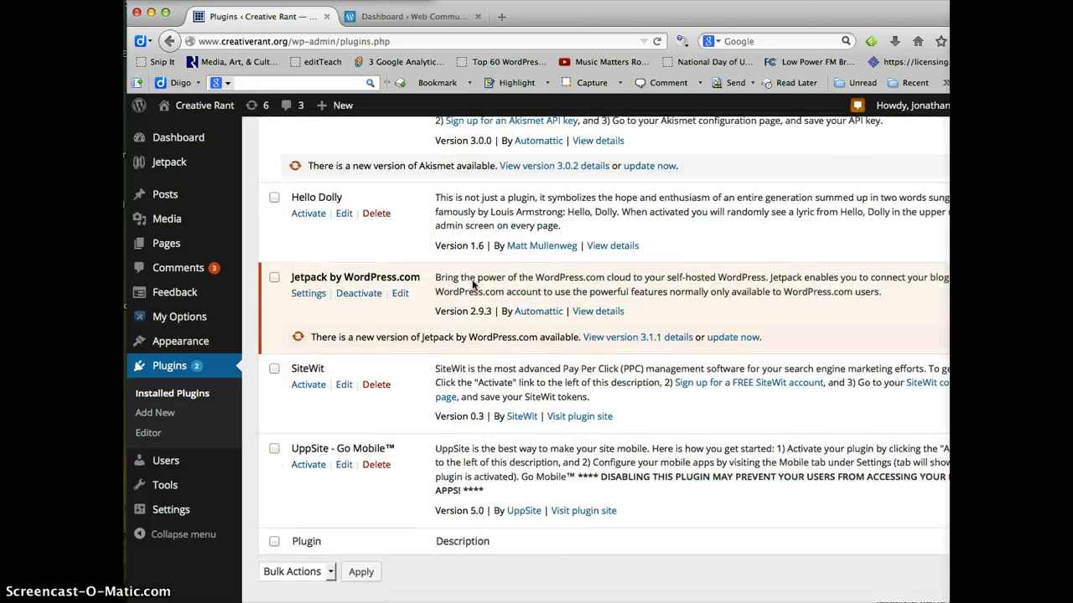
scroll(471, 285, "up", 3)
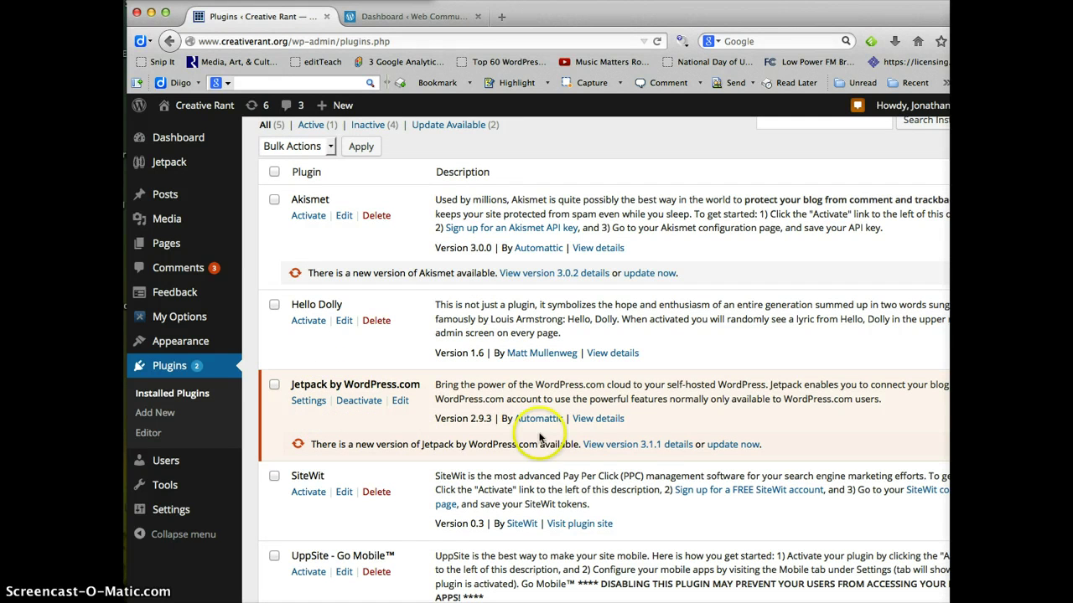
Step: Update Jetpack by WordPress.com to 3.1.1 and return to the Installed Plugins list
left_click(740, 449)
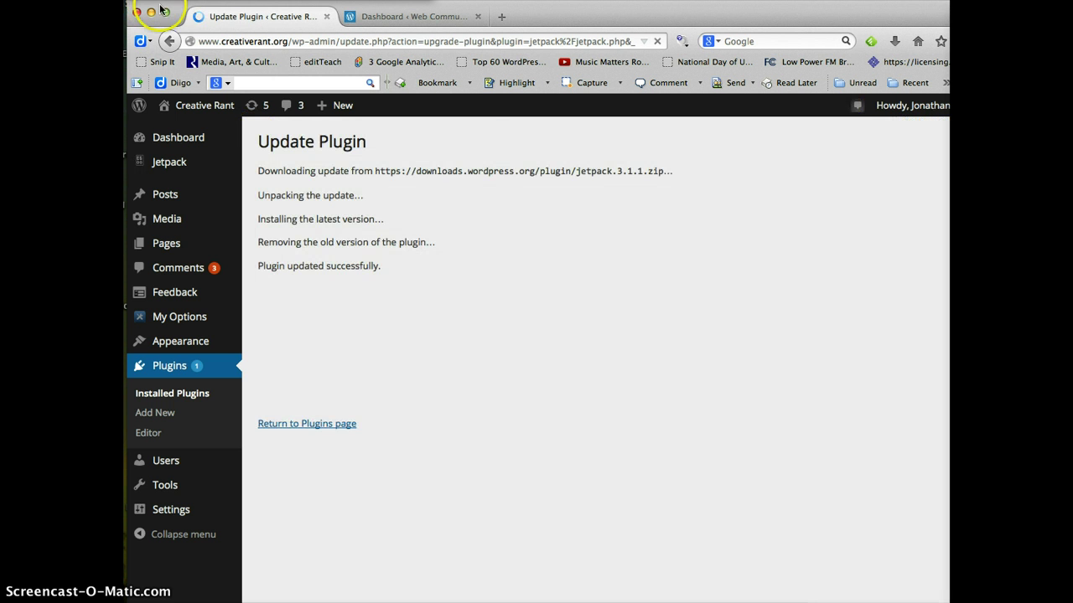
left_click(414, 196)
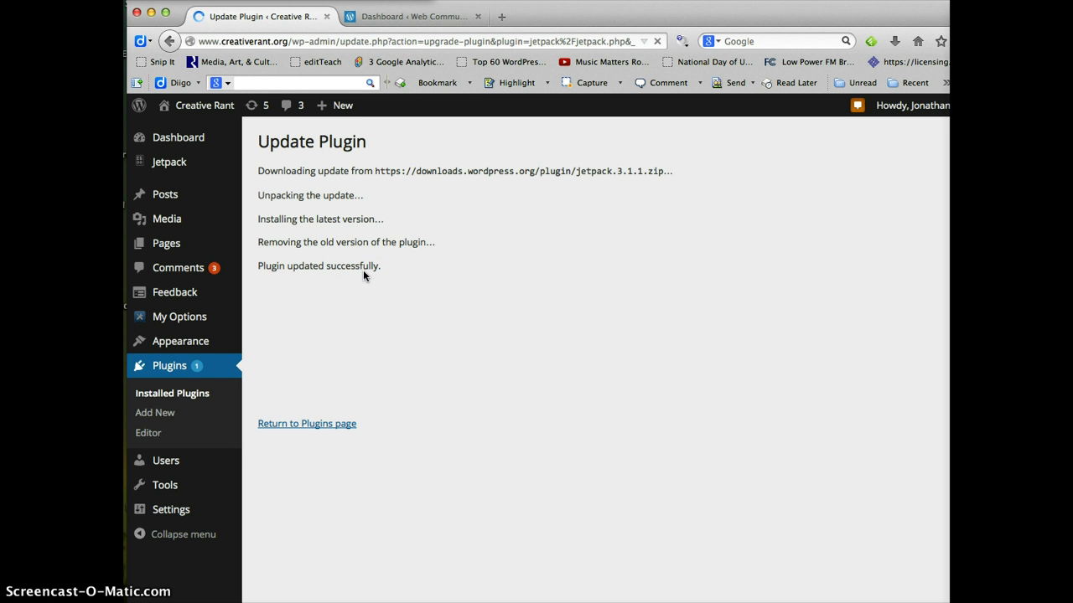
left_click(189, 399)
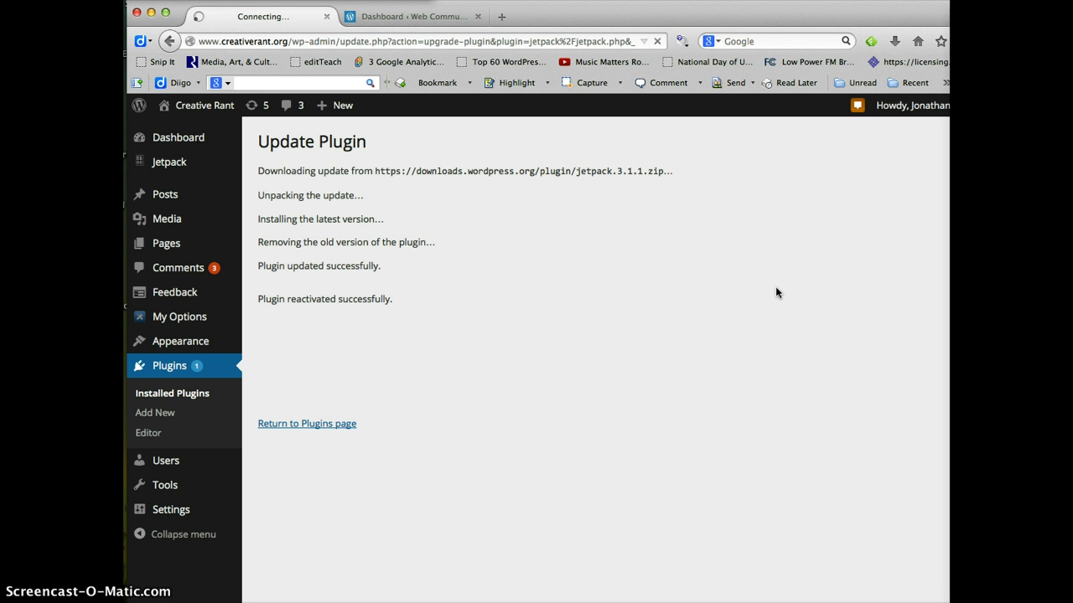
left_click(664, 330)
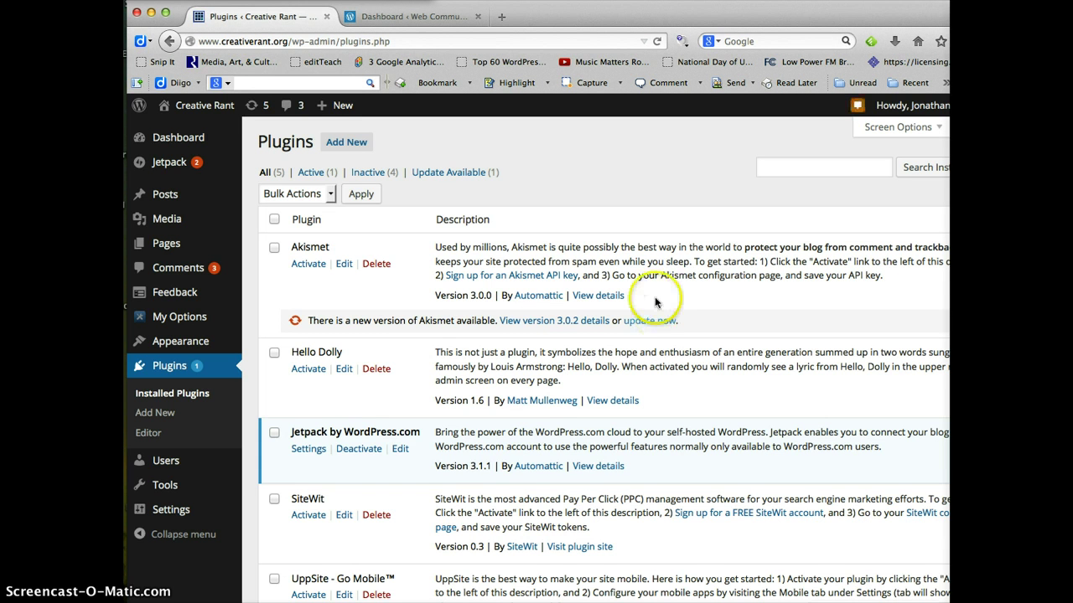
left_click(346, 143)
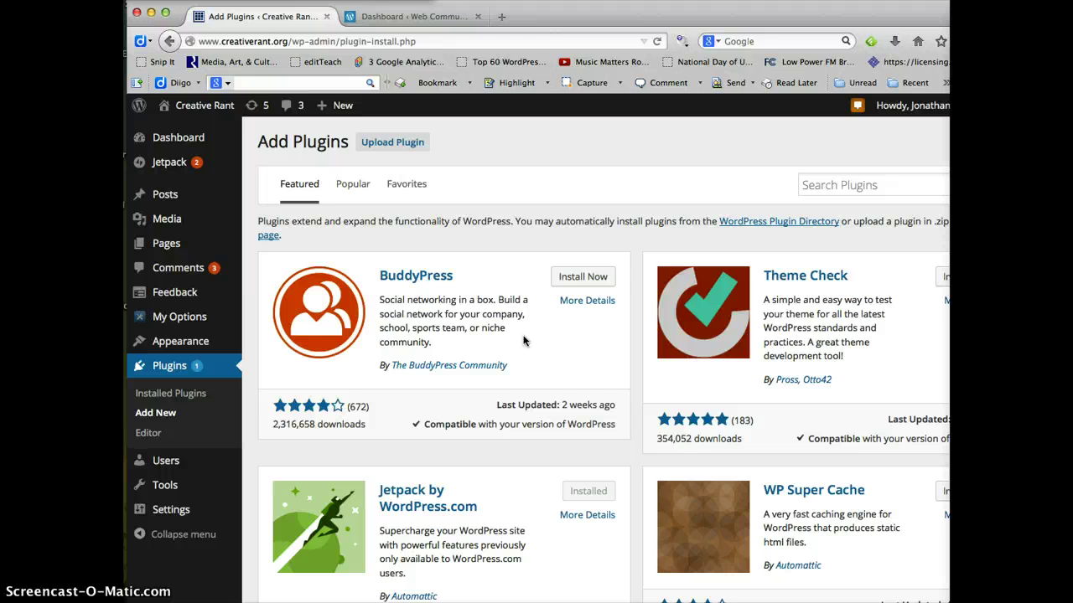
scroll(523, 340, "down", 3)
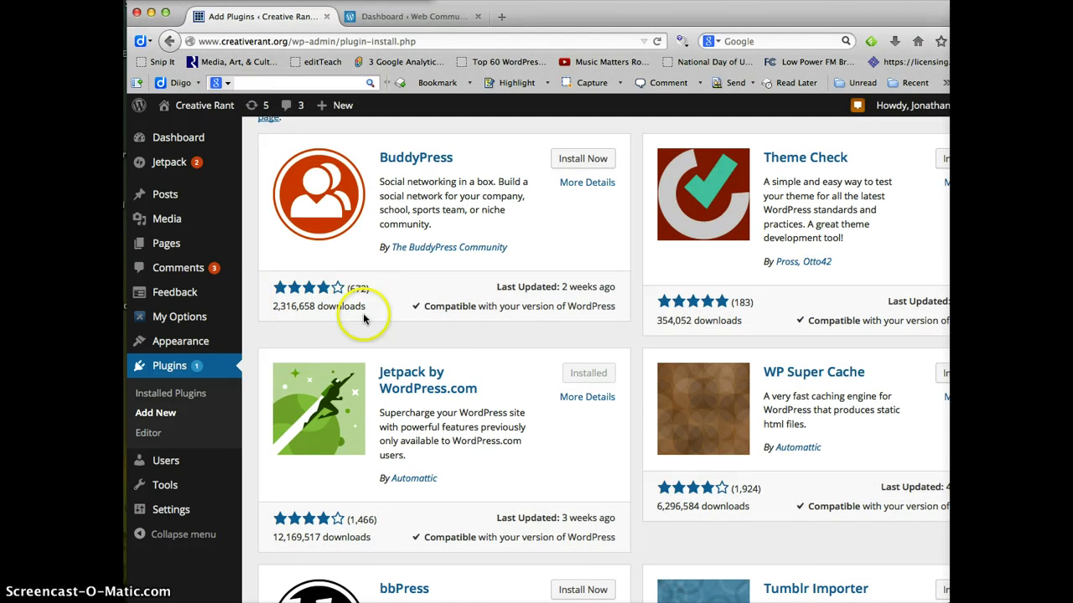
scroll(363, 313, "down", 1)
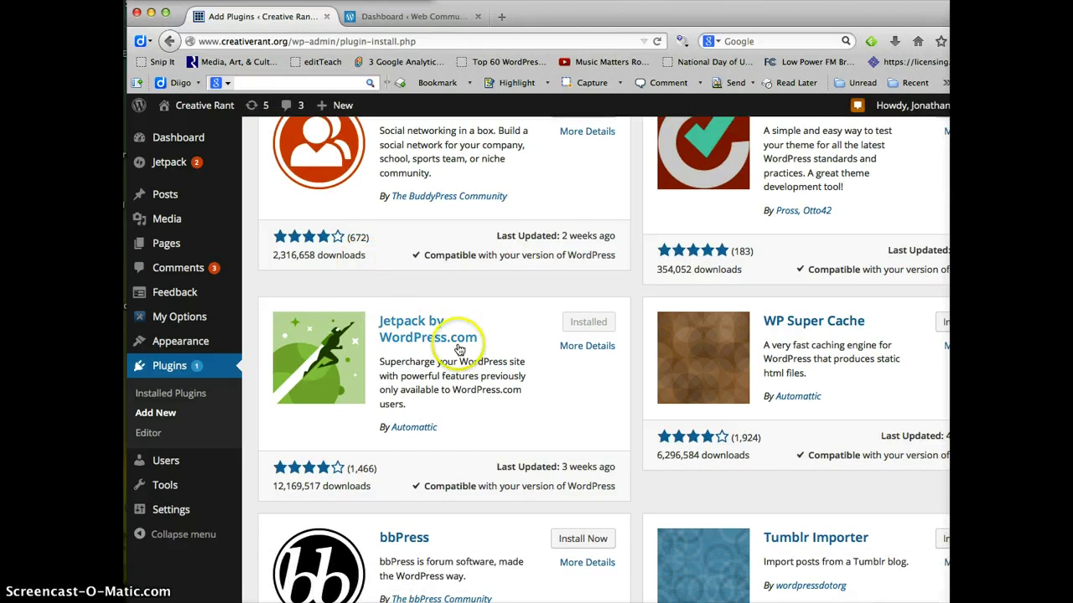
scroll(459, 339, "up", 2)
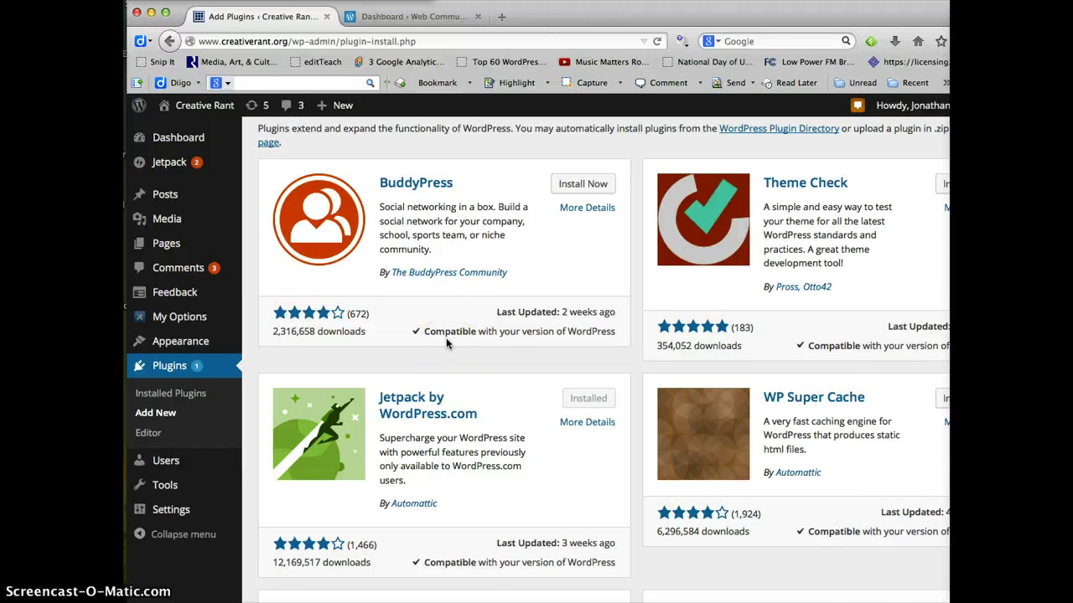
scroll(445, 339, "up", 1)
scroll(446, 339, "down", 1)
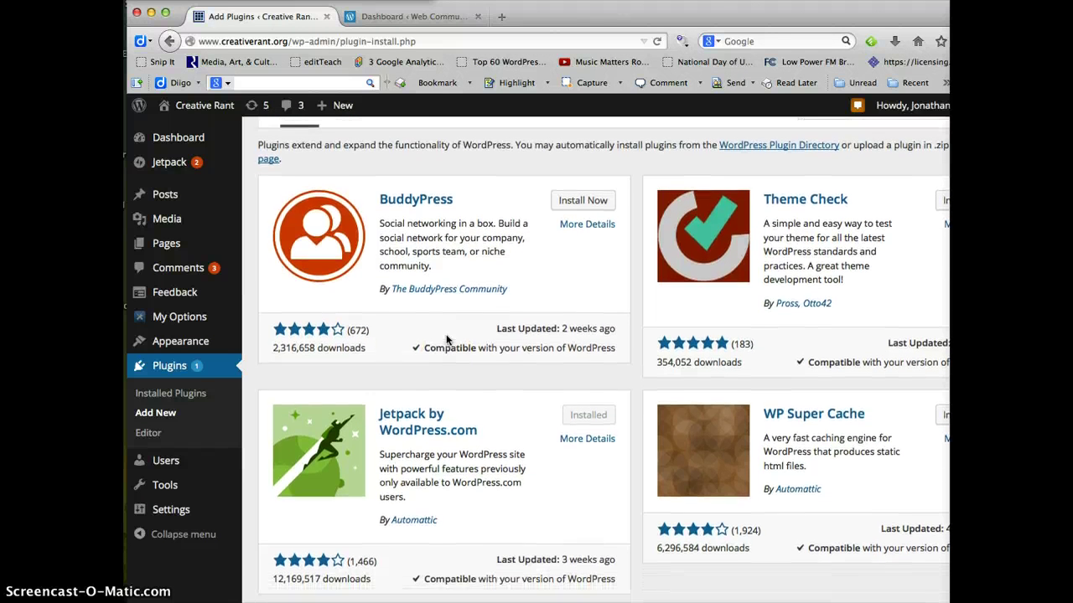
scroll(446, 340, "up", 2)
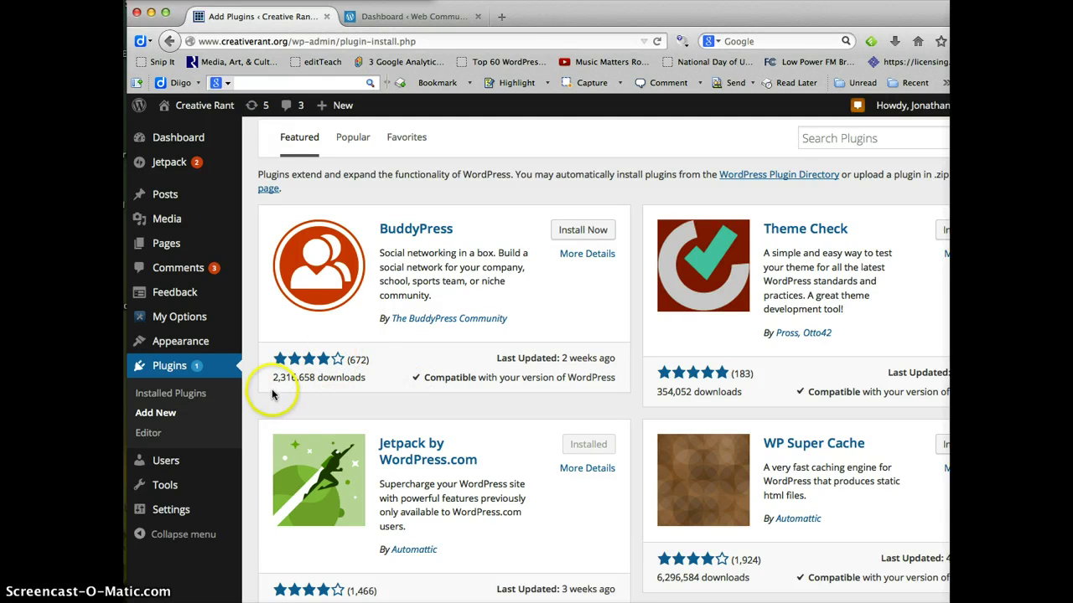
scroll(318, 385, "down", 1)
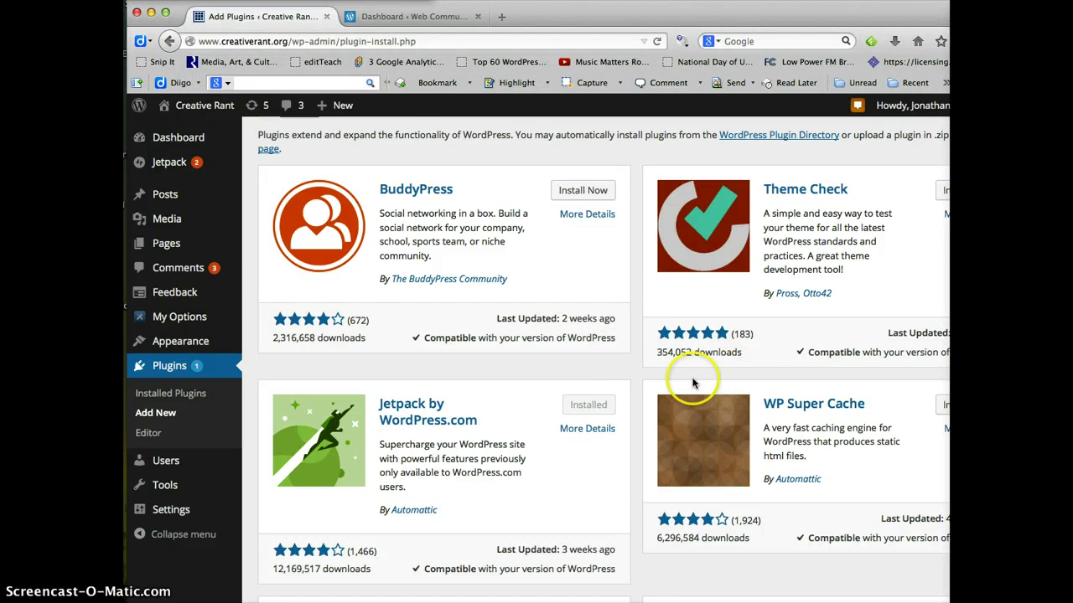
scroll(692, 383, "up", 2)
scroll(692, 383, "up", 1)
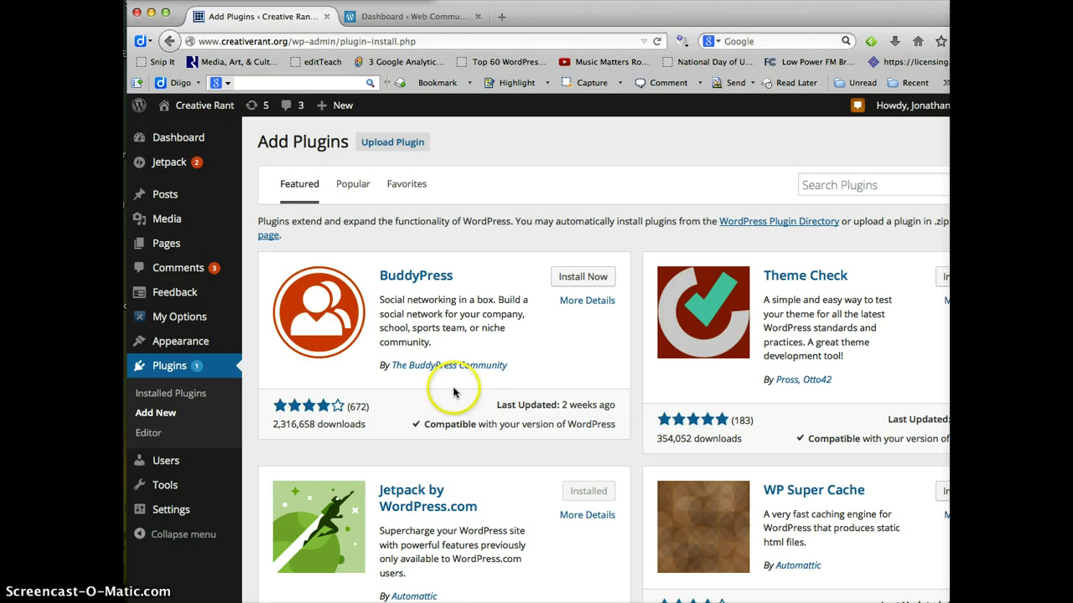
Step: Search the plugin directory for 'maintenance mode'
left_click(814, 185)
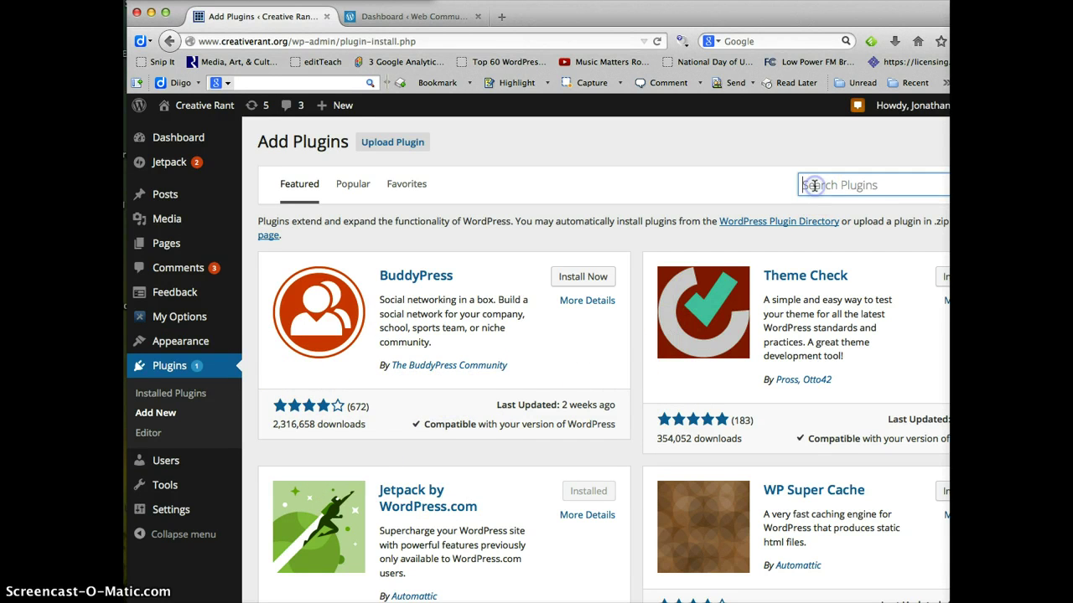
type("maintenance mode")
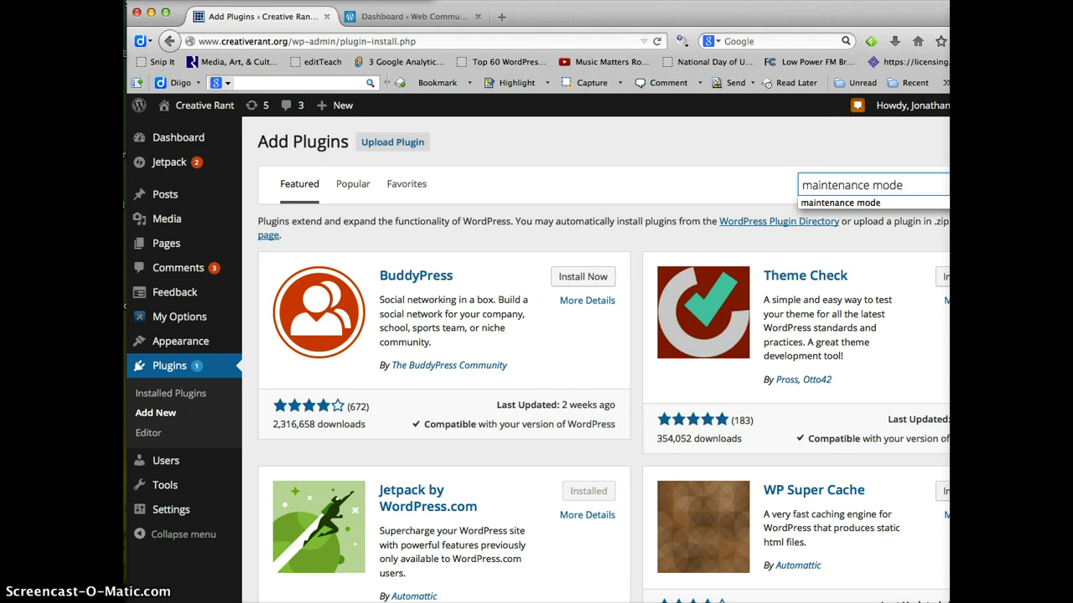
key("Return")
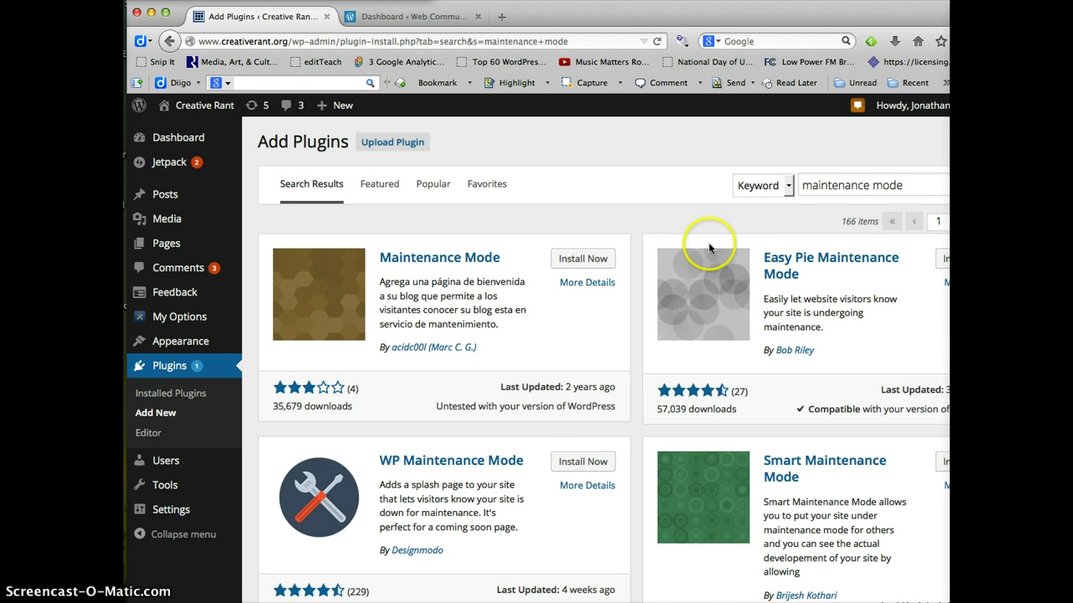
Step: Scroll through the 166 search results to locate WP Maintenance Mode
scroll(704, 251, "down", 5)
scroll(699, 260, "down", 7)
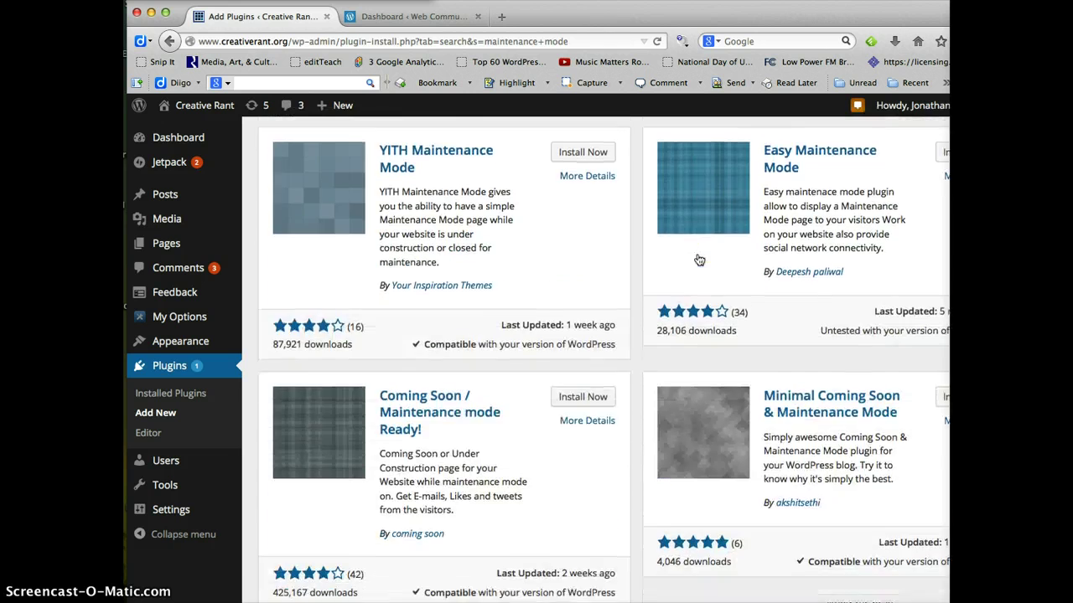
scroll(699, 260, "up", 3)
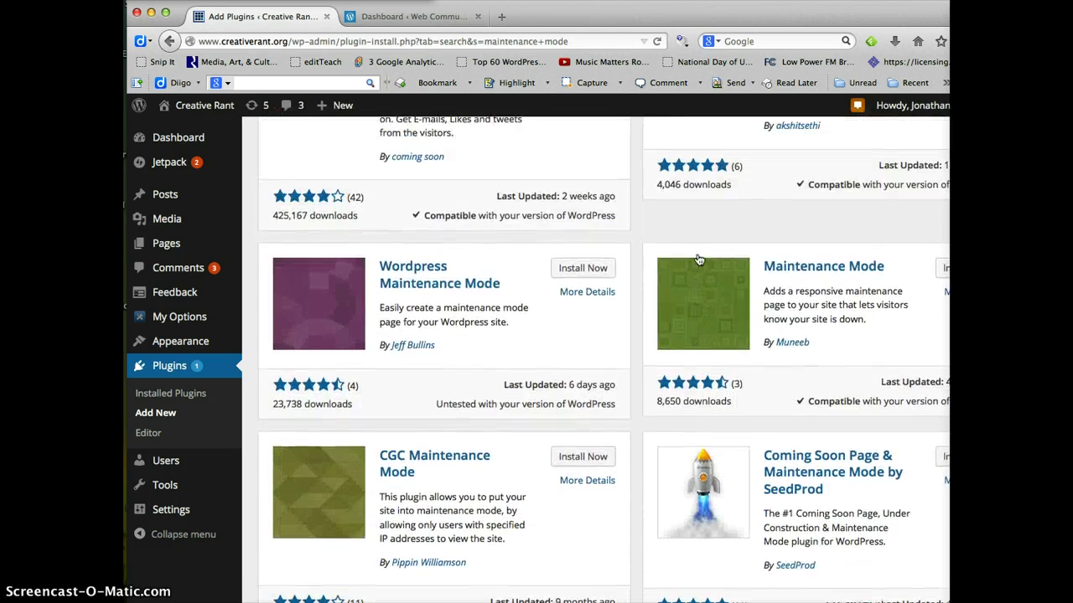
scroll(699, 260, "up", 10)
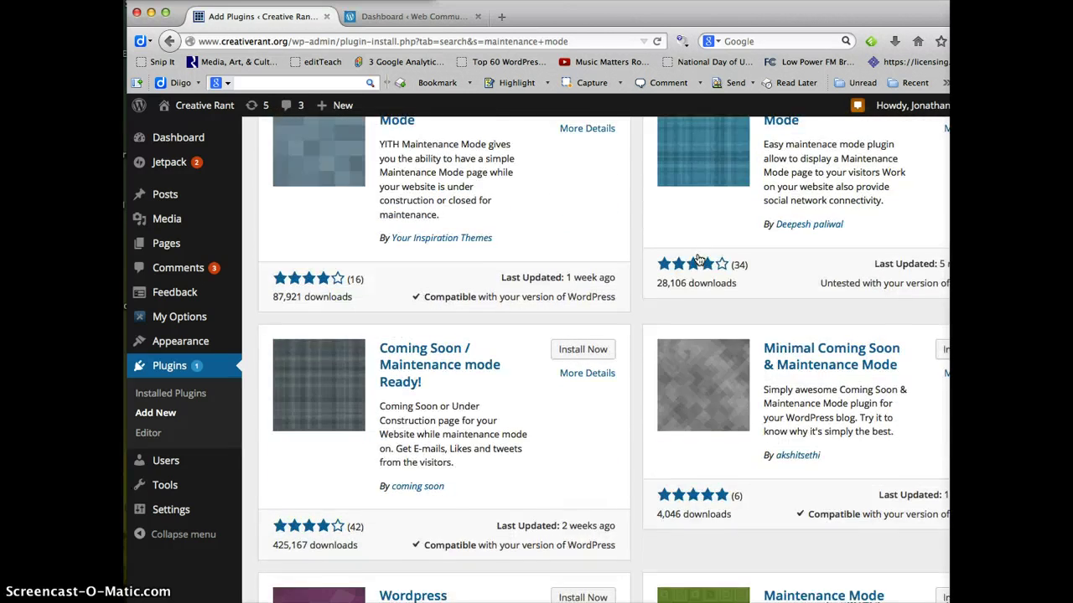
scroll(699, 259, "down", 2)
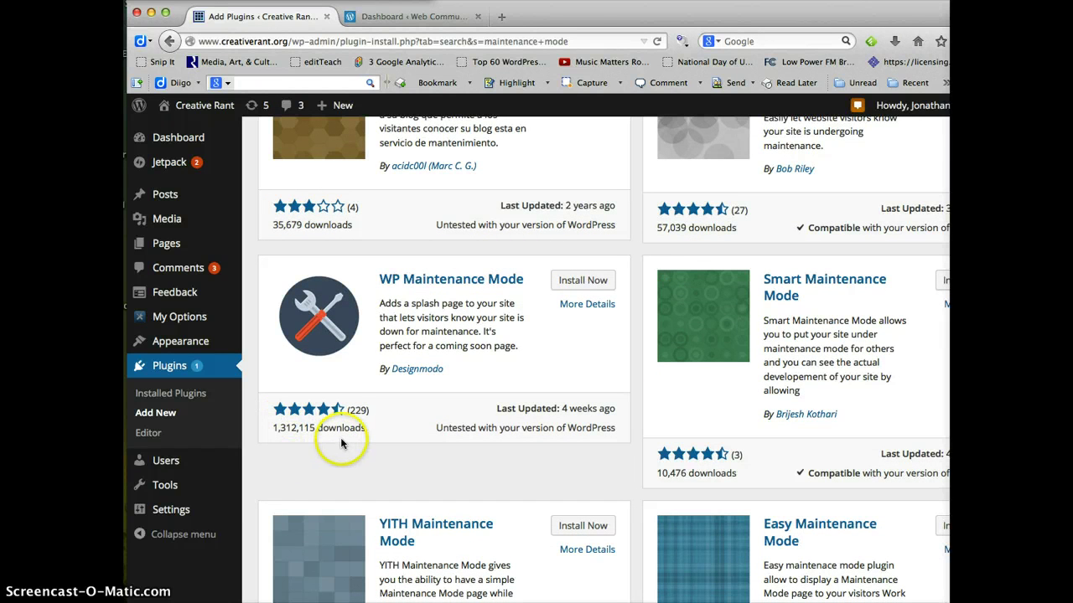
scroll(328, 408, "up", 1)
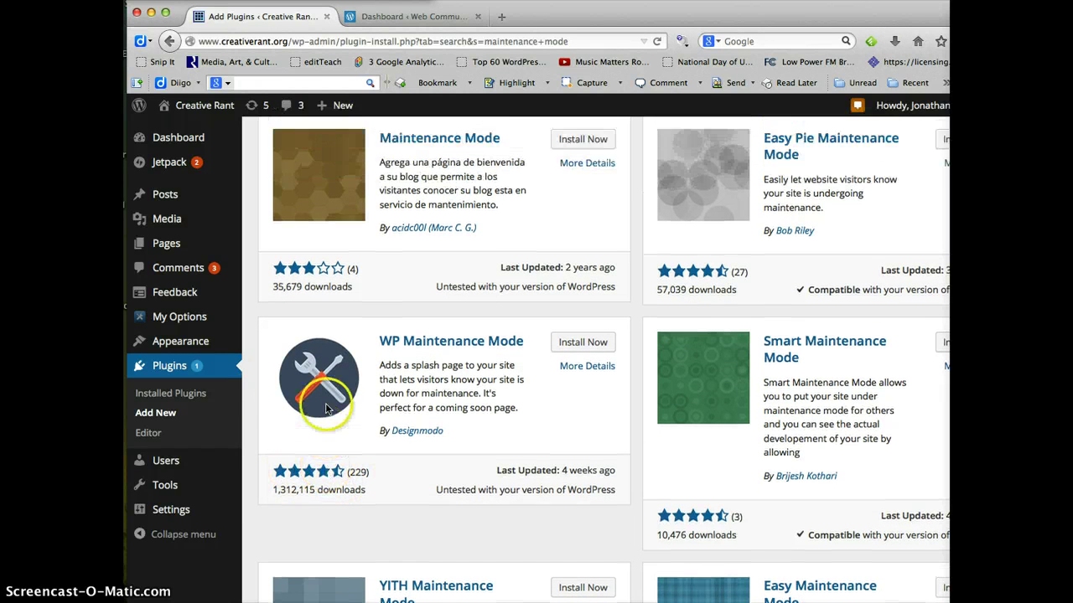
scroll(339, 478, "up", 3)
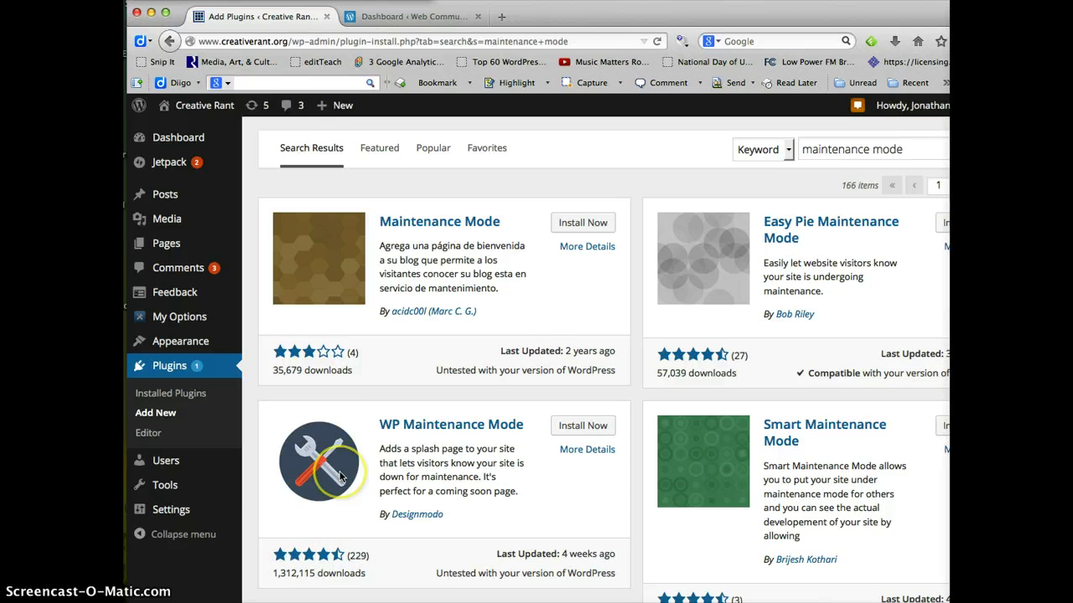
scroll(339, 478, "down", 2)
scroll(339, 476, "down", 2)
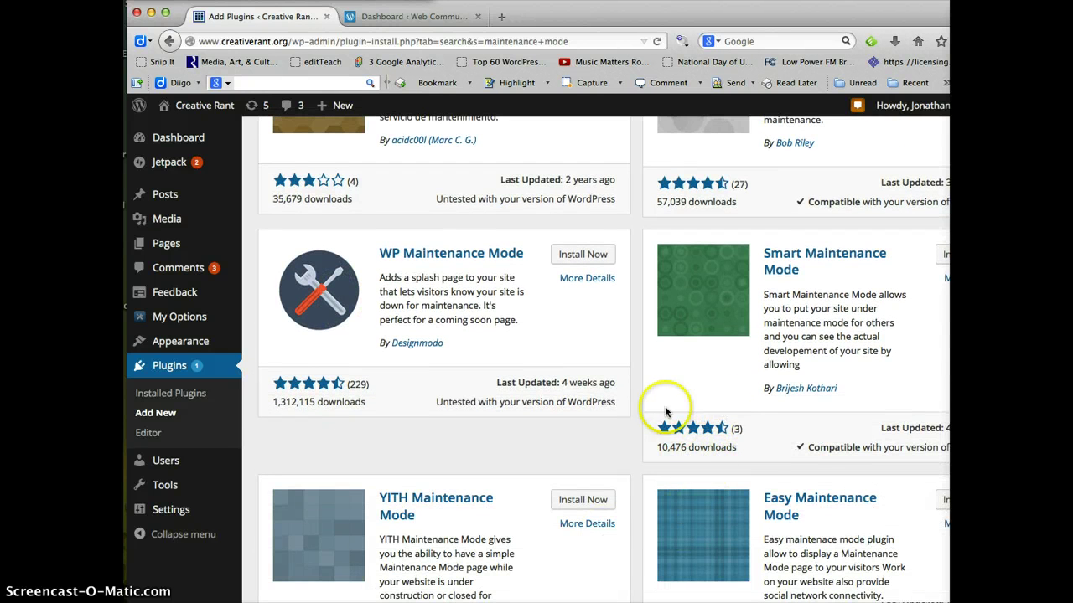
scroll(659, 432, "down", 1)
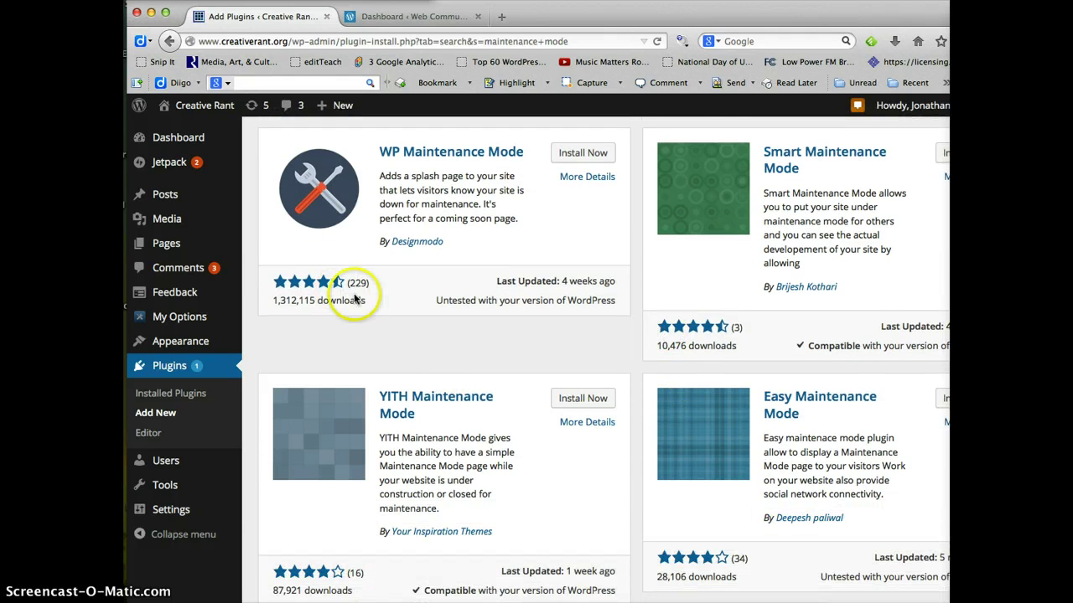
scroll(418, 319, "up", 2)
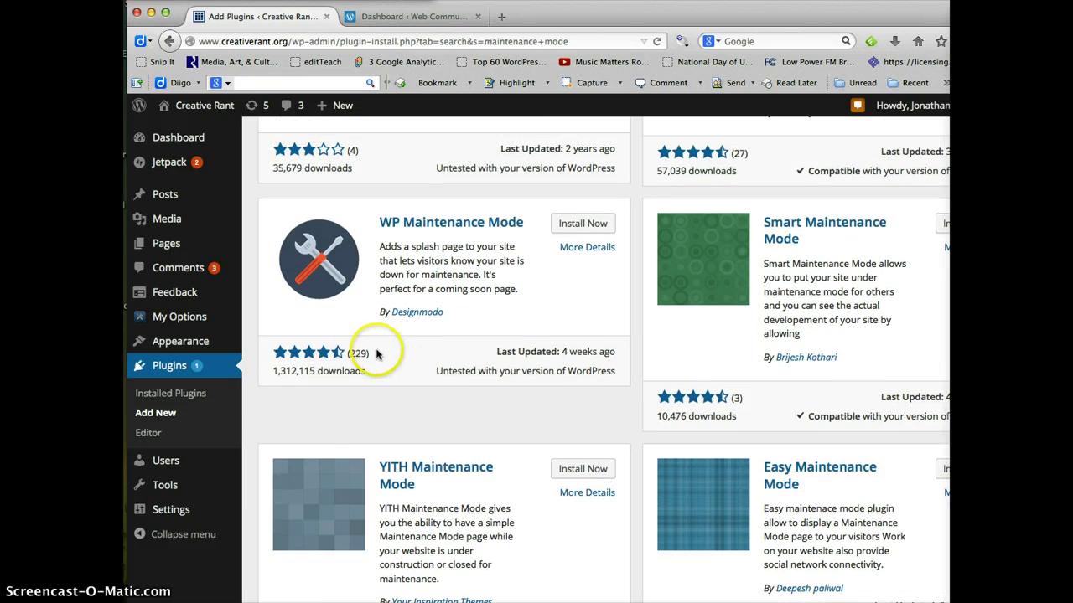
scroll(265, 371, "up", 2)
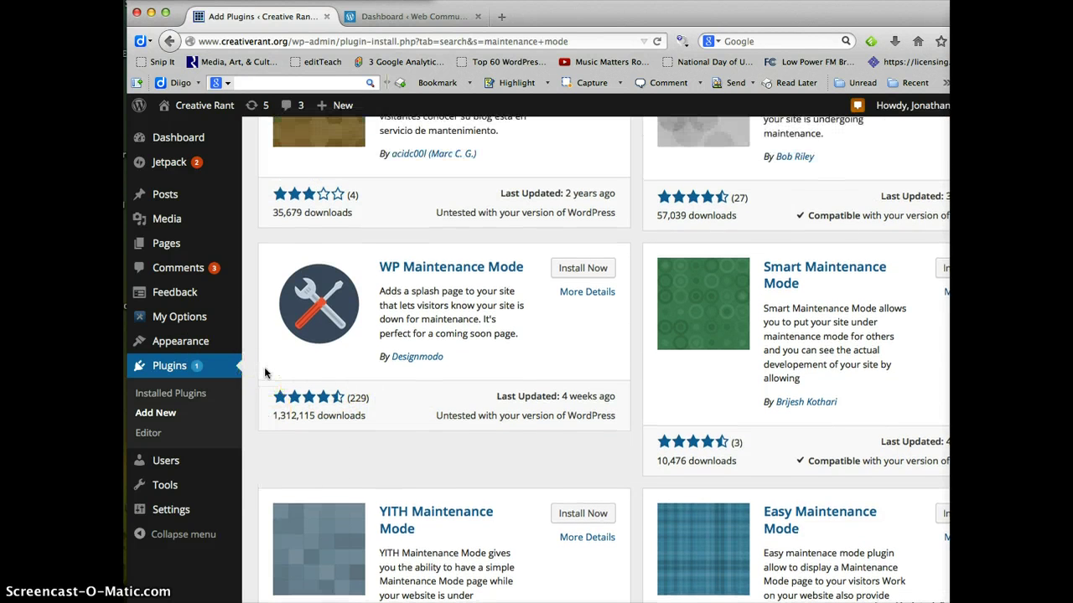
scroll(264, 367, "down", 3)
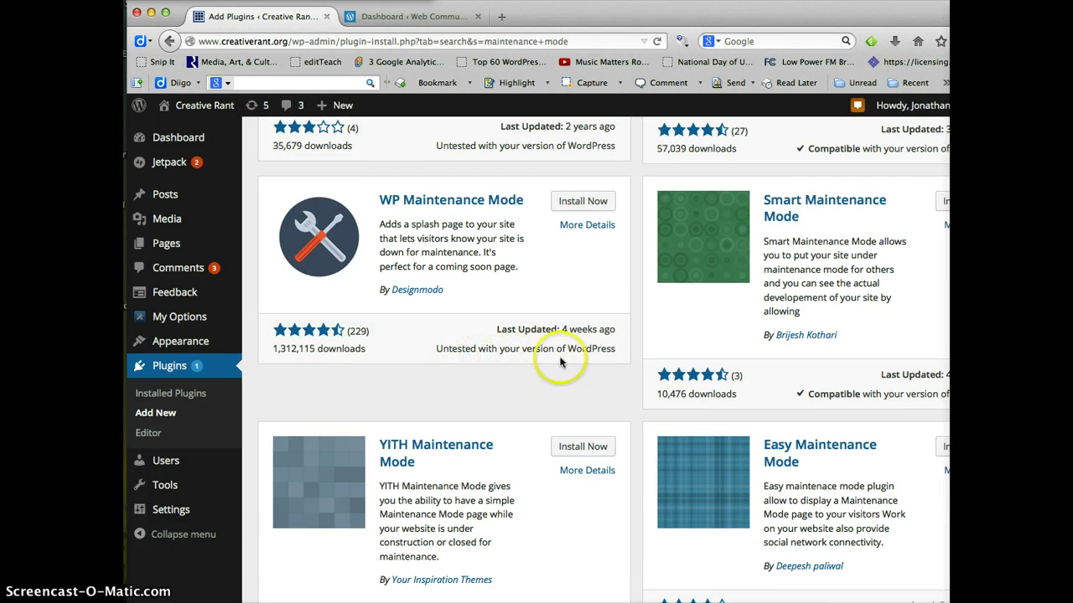
scroll(605, 360, "up", 3)
scroll(605, 362, "up", 4)
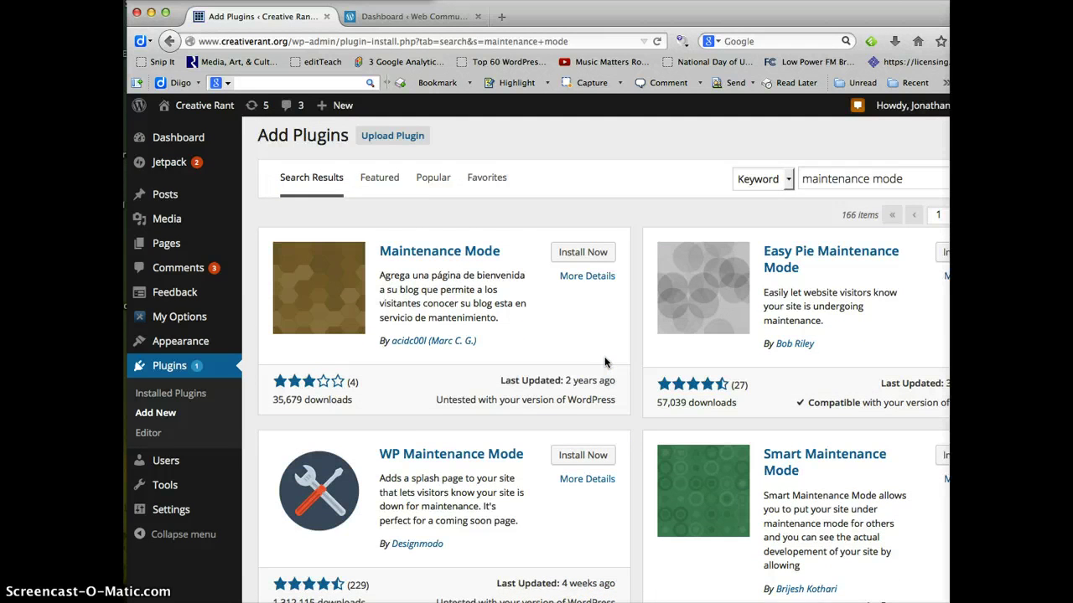
scroll(605, 362, "down", 7)
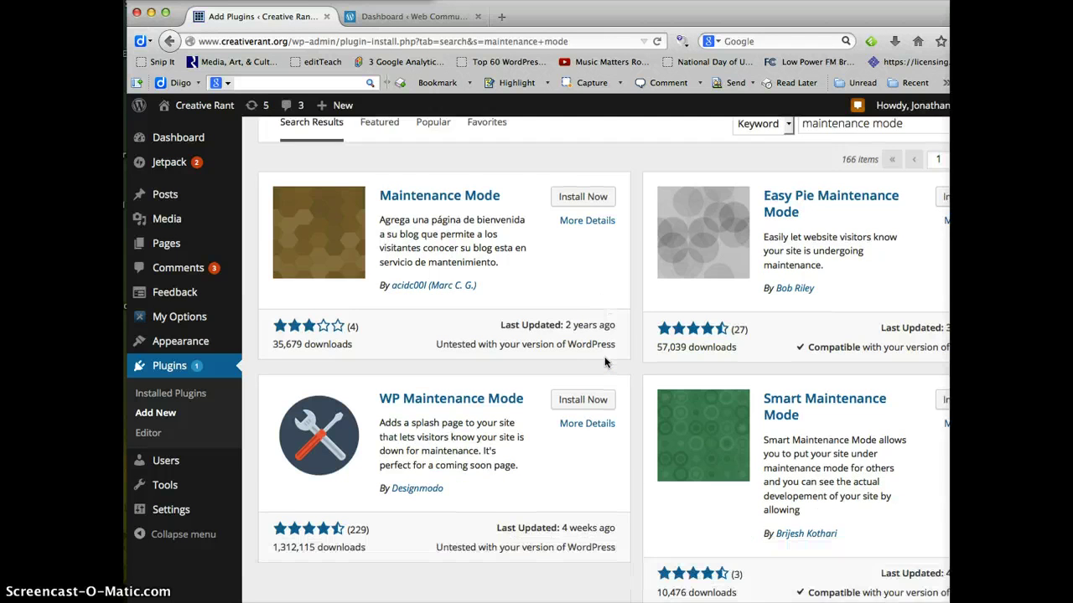
scroll(604, 362, "down", 2)
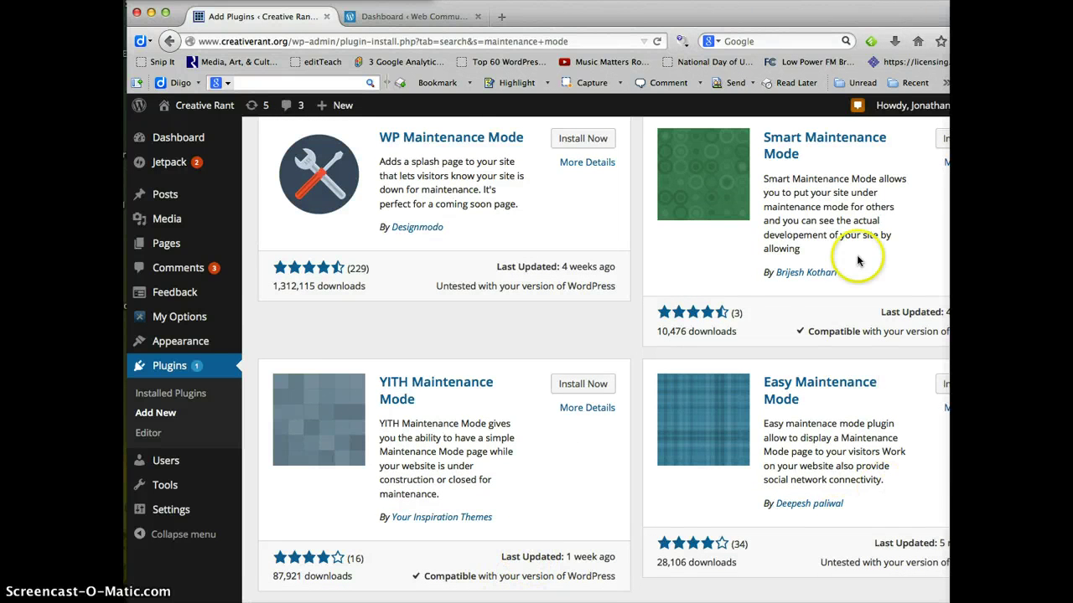
scroll(485, 295, "up", 3)
scroll(486, 295, "up", 2)
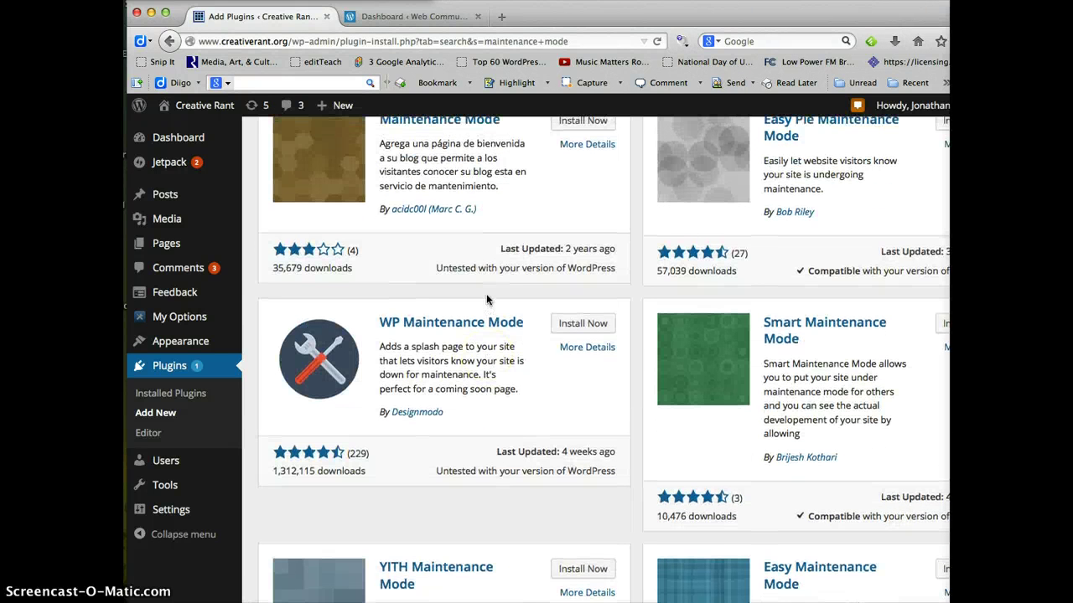
scroll(637, 386, "up", 1)
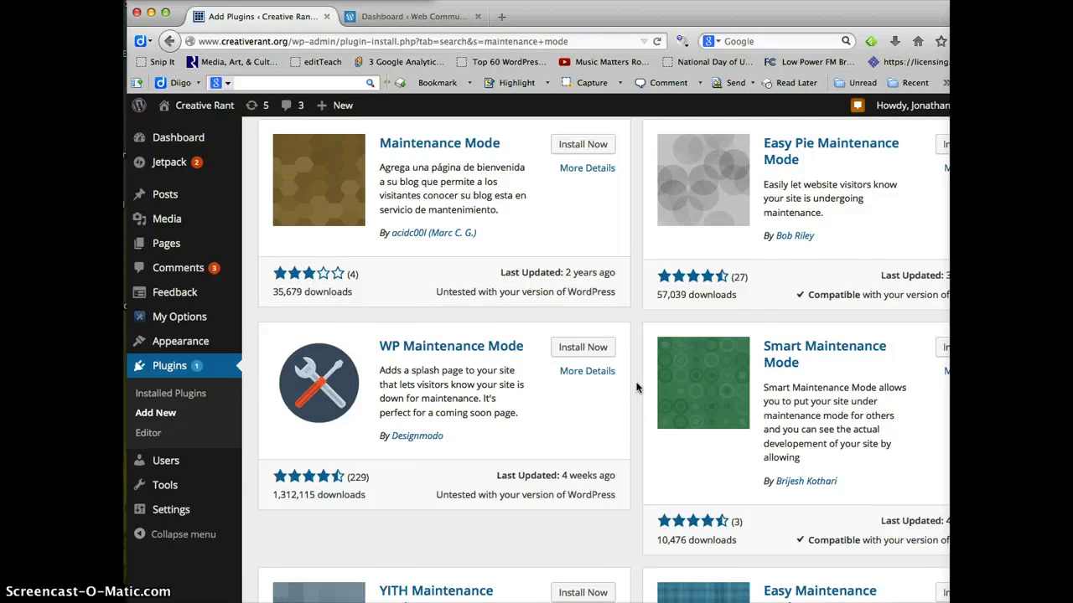
Step: Install the WP Maintenance Mode plugin, confirming the prompt
left_click(584, 347)
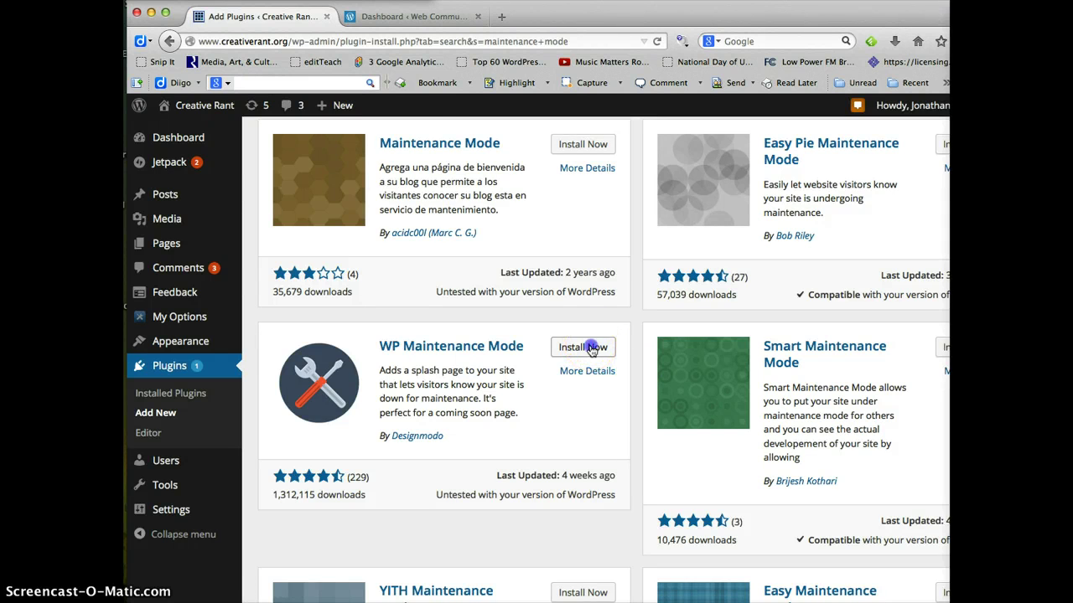
left_click(635, 323)
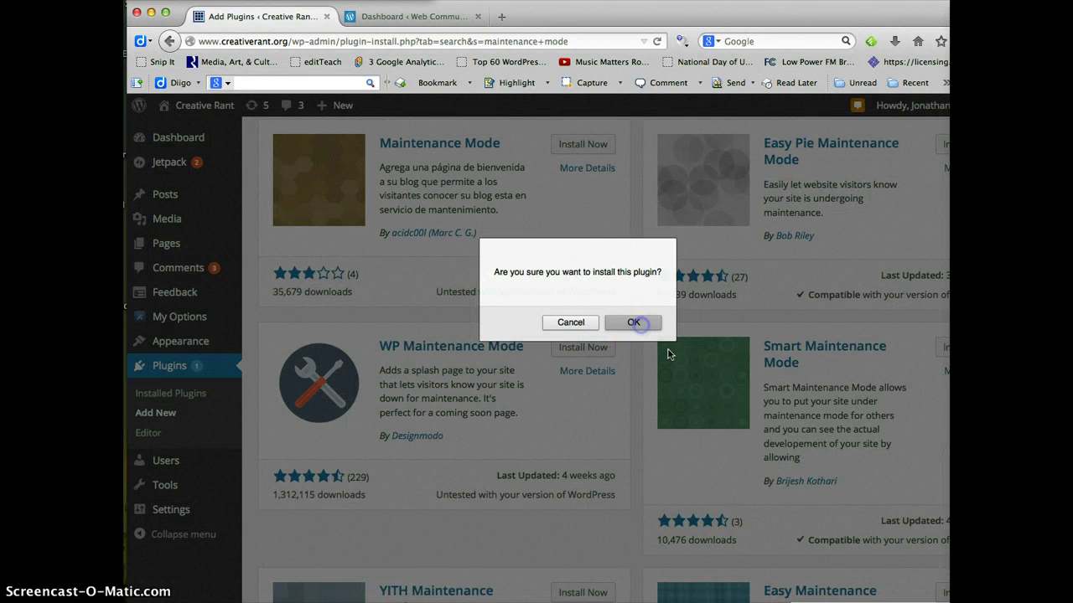
left_click(702, 391)
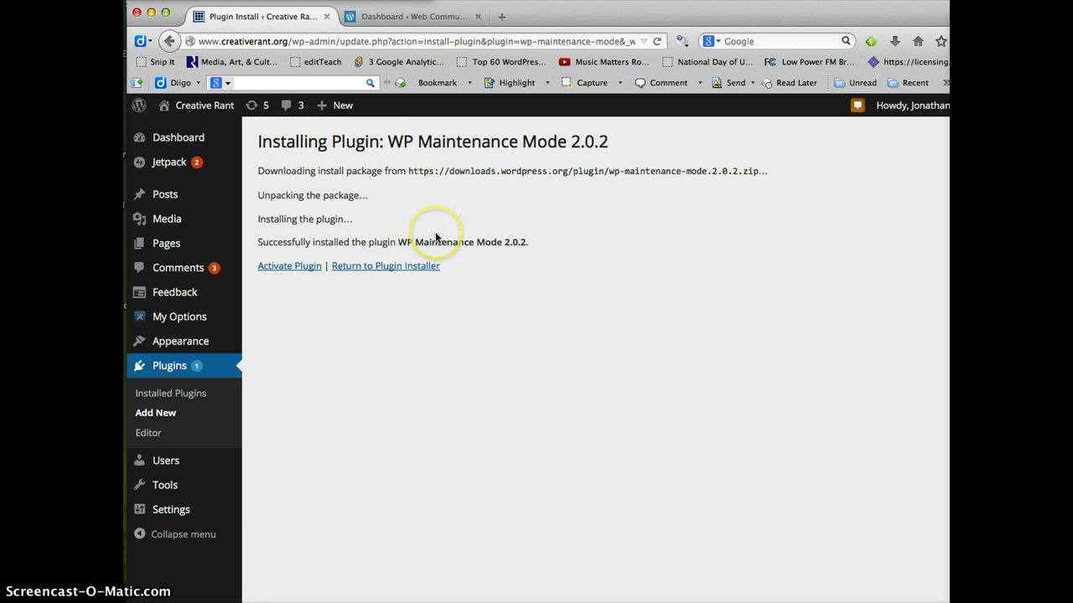
Step: Activate WP Maintenance Mode 2.0.2 and check it in the six-plugin list
left_click(293, 266)
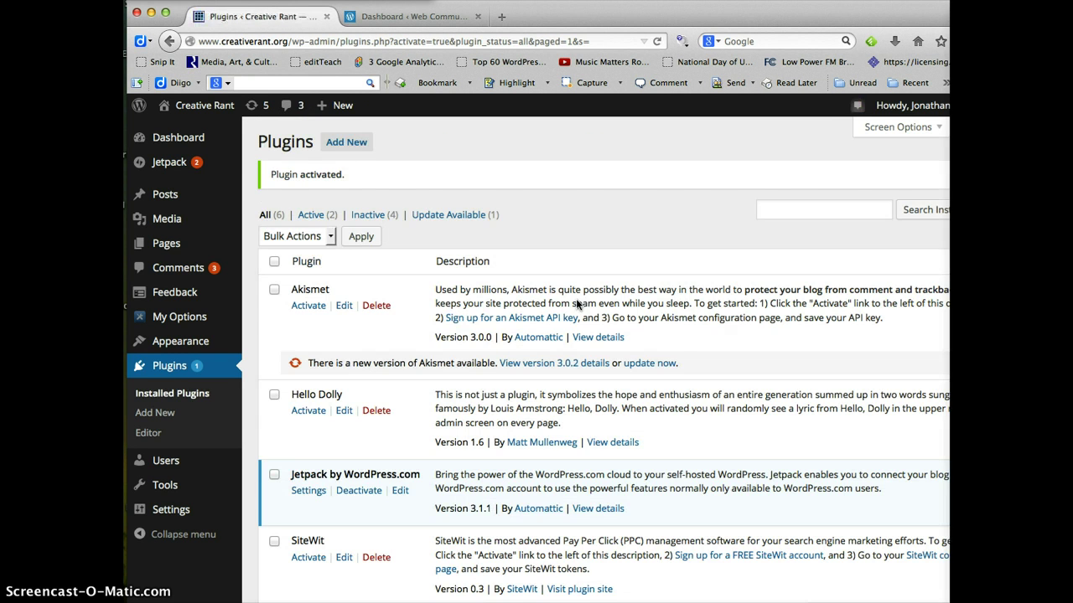
scroll(576, 304, "down", 1)
scroll(576, 304, "down", 3)
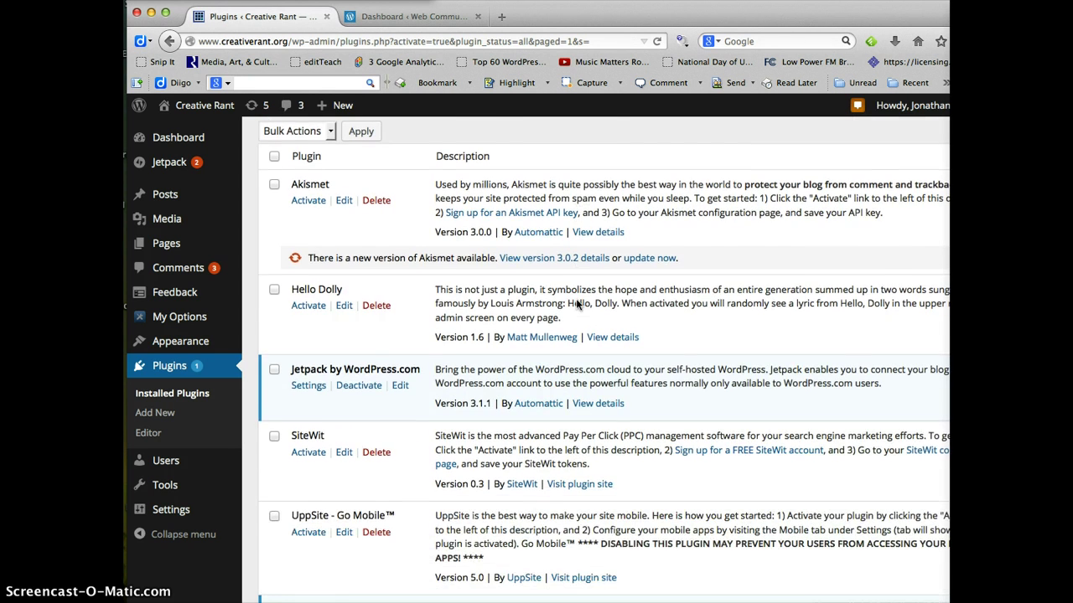
scroll(577, 304, "down", 4)
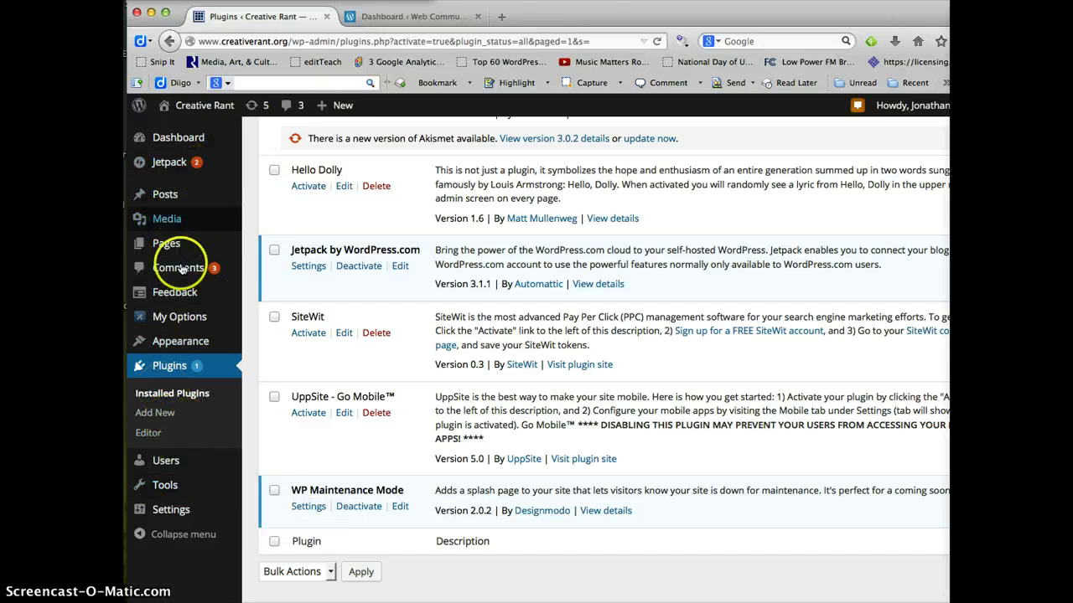
Step: Open the WP Maintenance Mode settings page under Settings
mouse_move(171, 513)
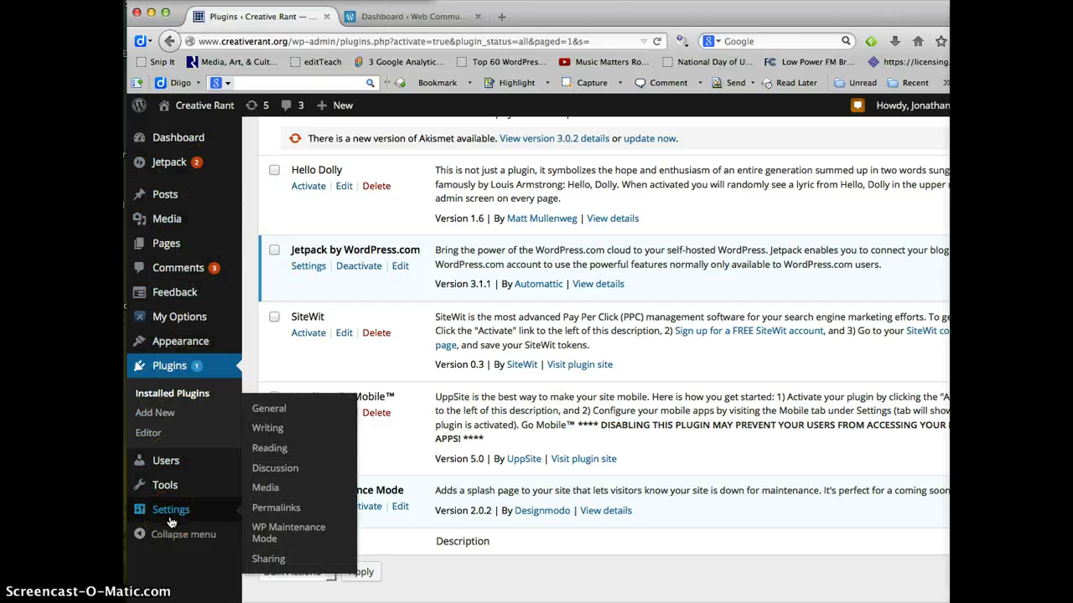
left_click(264, 539)
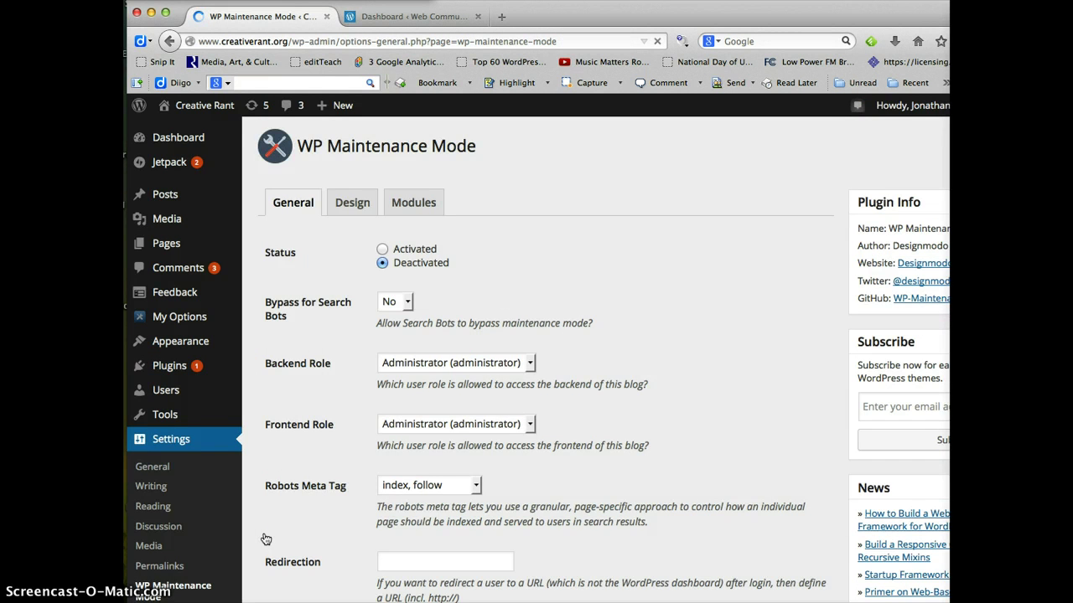
scroll(597, 298, "down", 3)
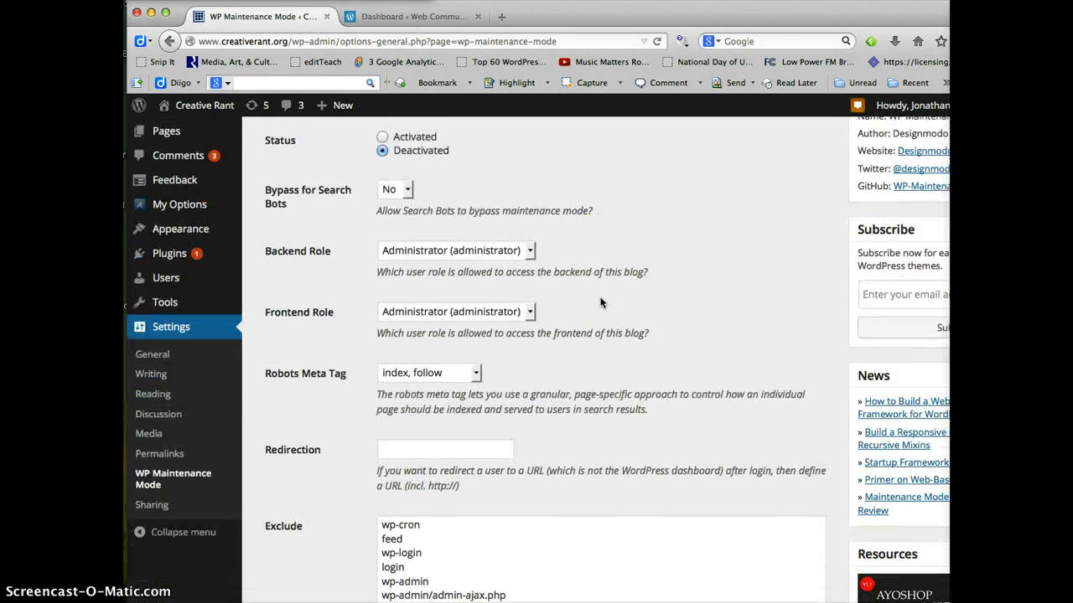
scroll(600, 303, "down", 6)
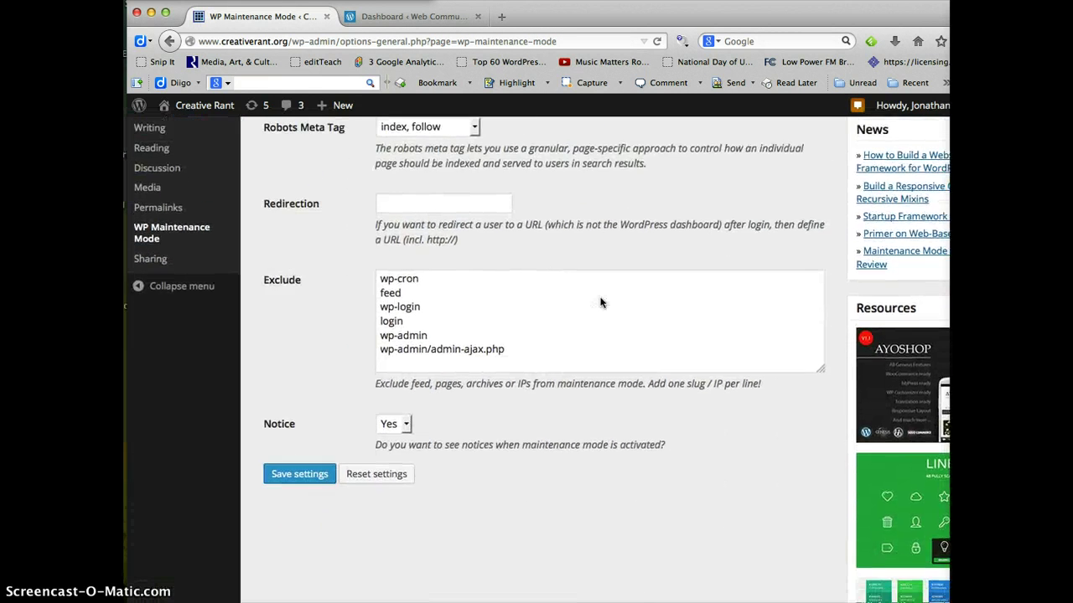
scroll(600, 302, "down", 2)
scroll(600, 303, "up", 11)
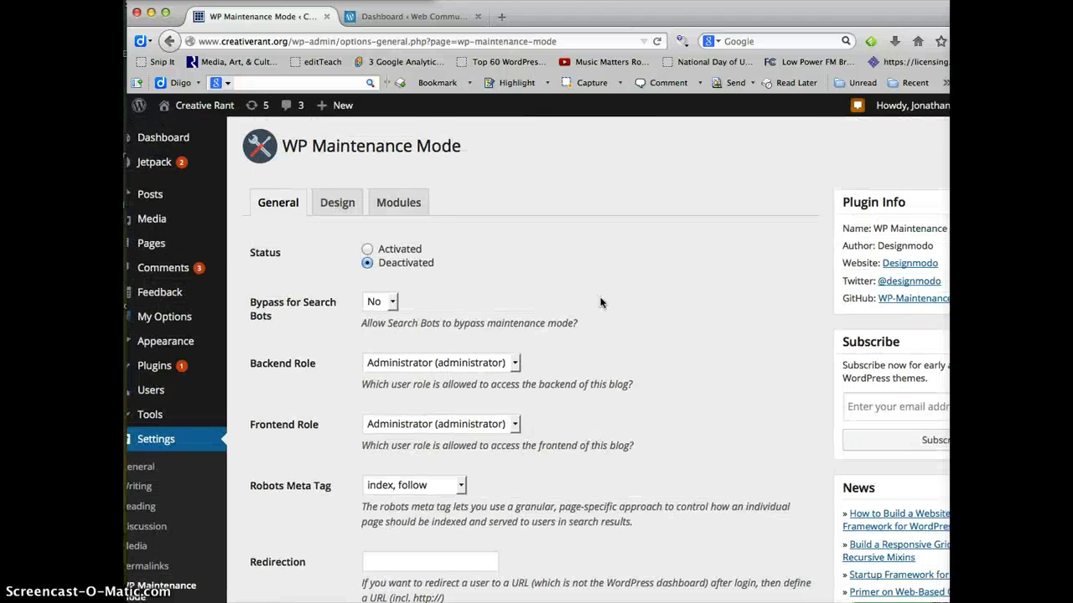
Step: On the Design tab, set the background colour to blue #1e73be and save
left_click(338, 204)
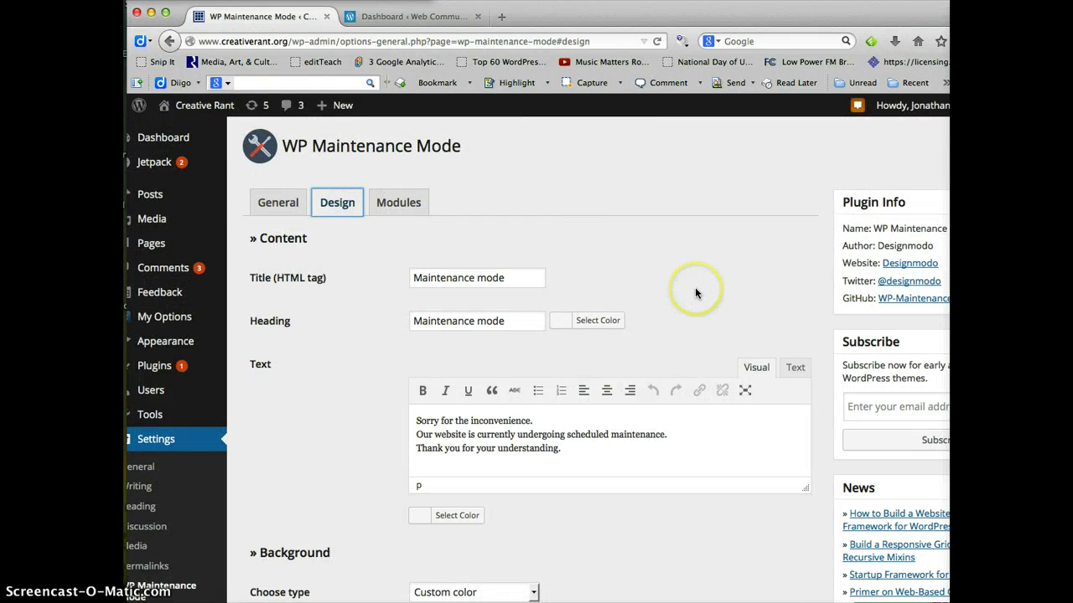
scroll(694, 289, "down", 1)
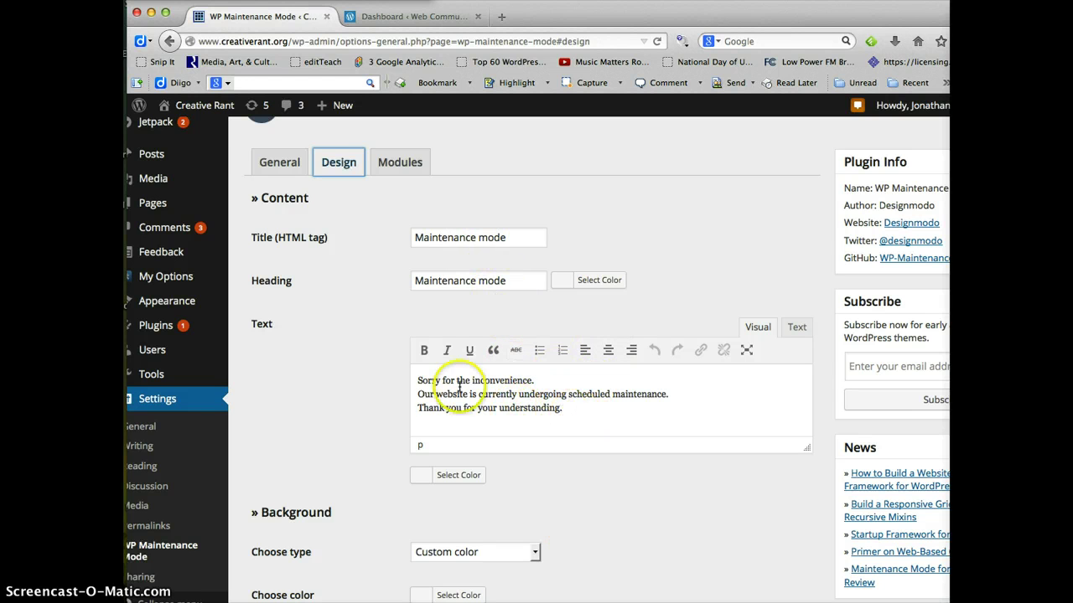
scroll(573, 395, "down", 1)
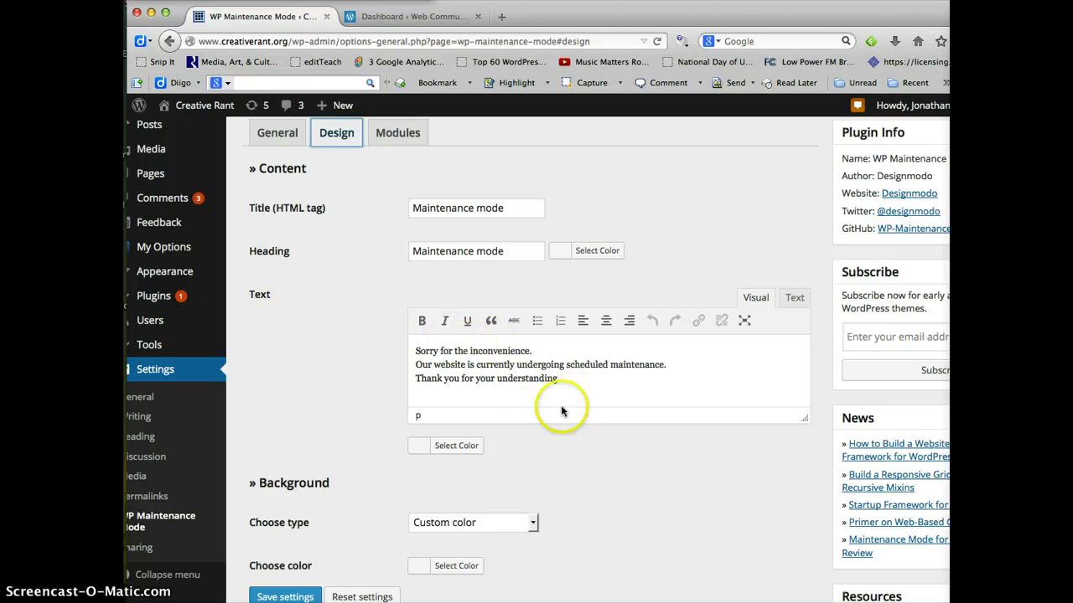
scroll(587, 427, "down", 3)
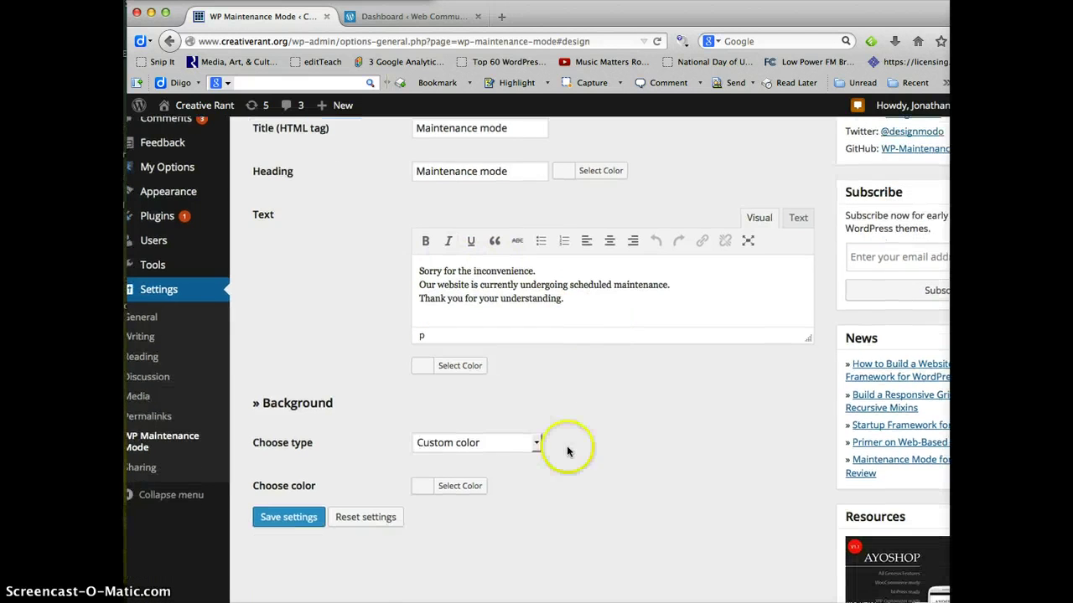
left_click(427, 489)
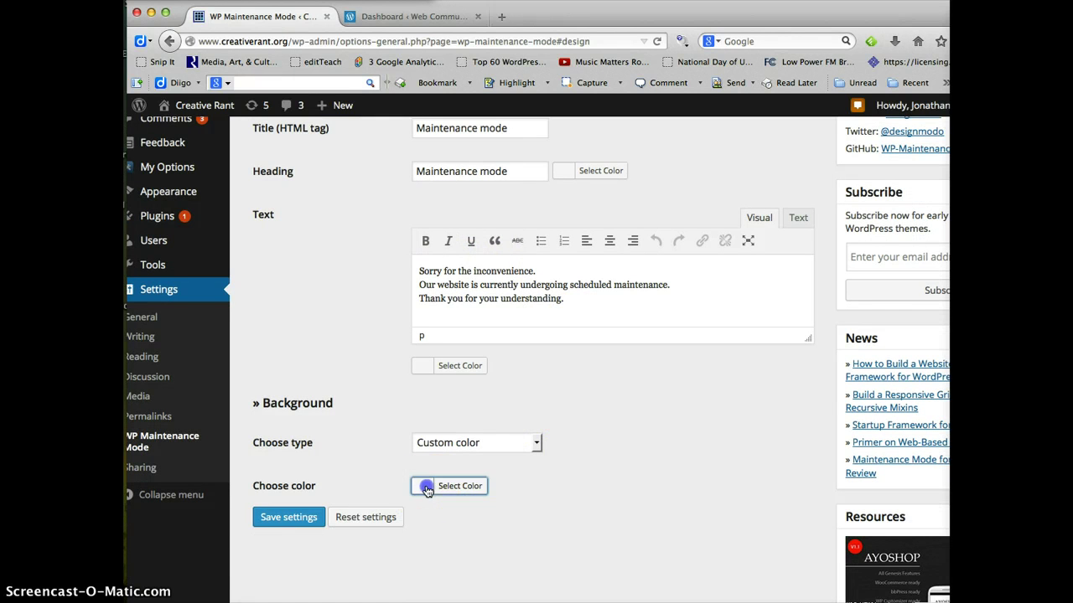
scroll(423, 536, "down", 4)
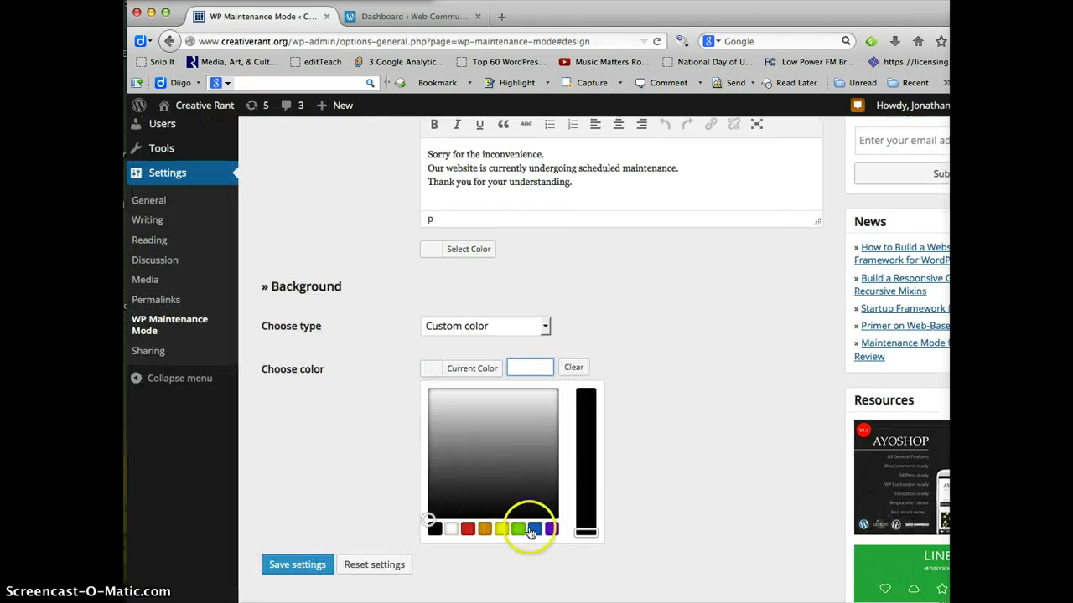
left_click(534, 529)
scroll(347, 497, "down", 2)
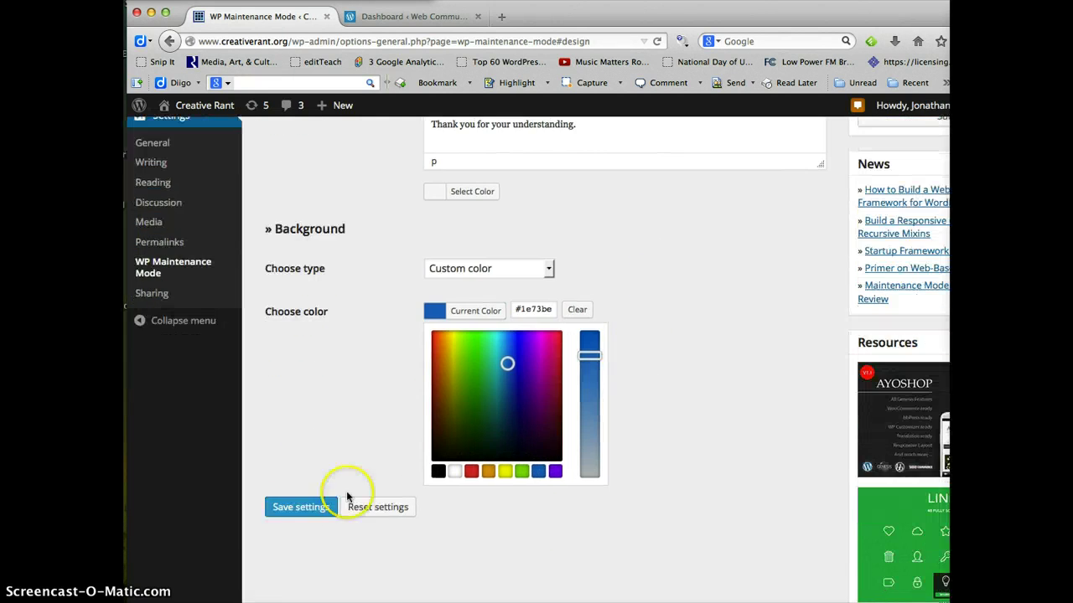
left_click(285, 507)
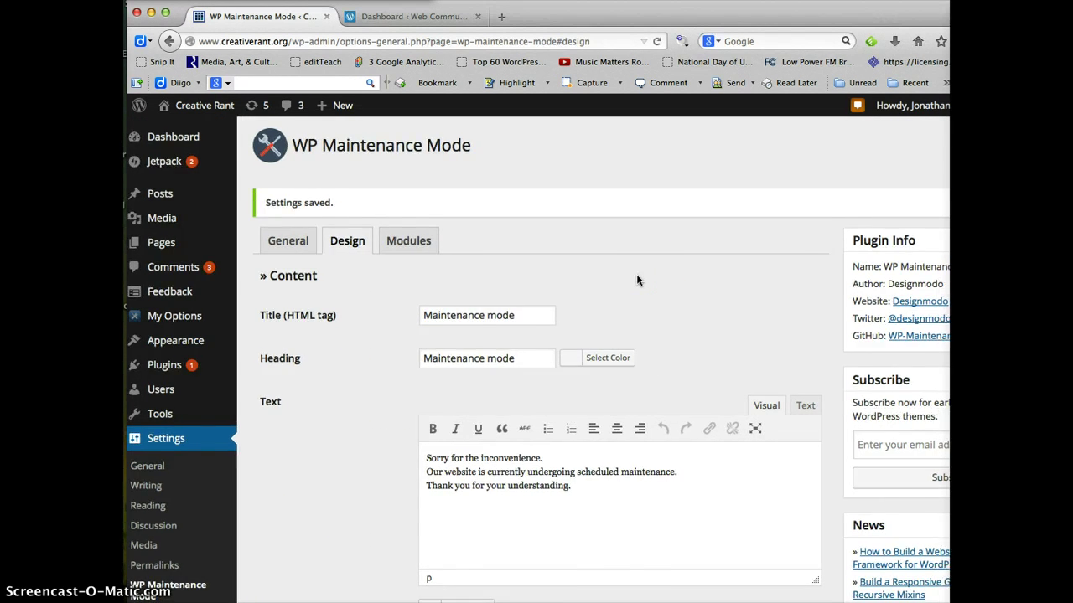
scroll(636, 280, "down", 5)
scroll(636, 279, "up", 3)
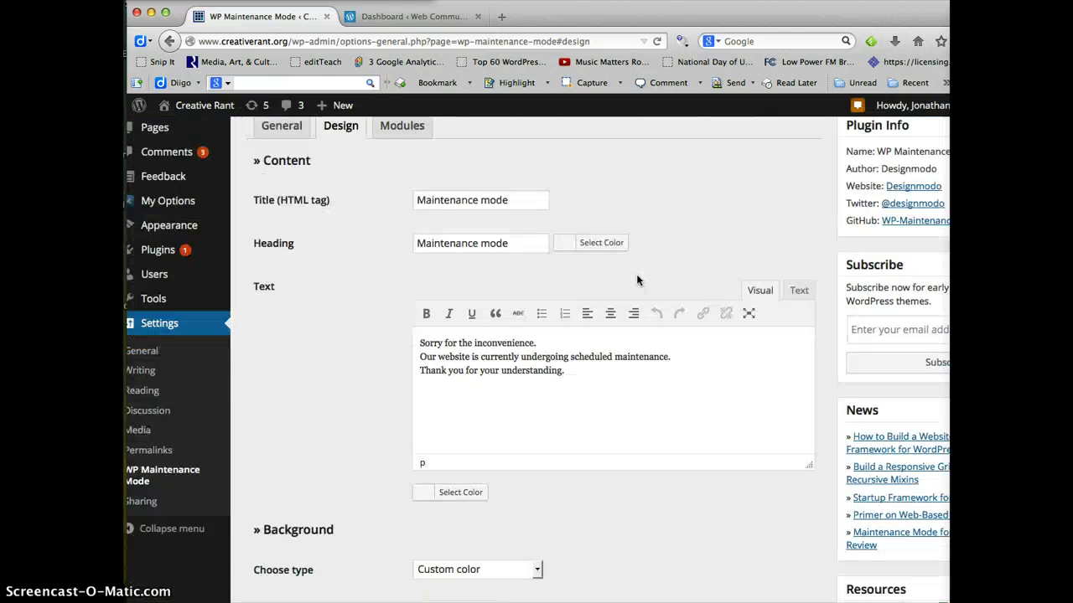
scroll(636, 280, "up", 2)
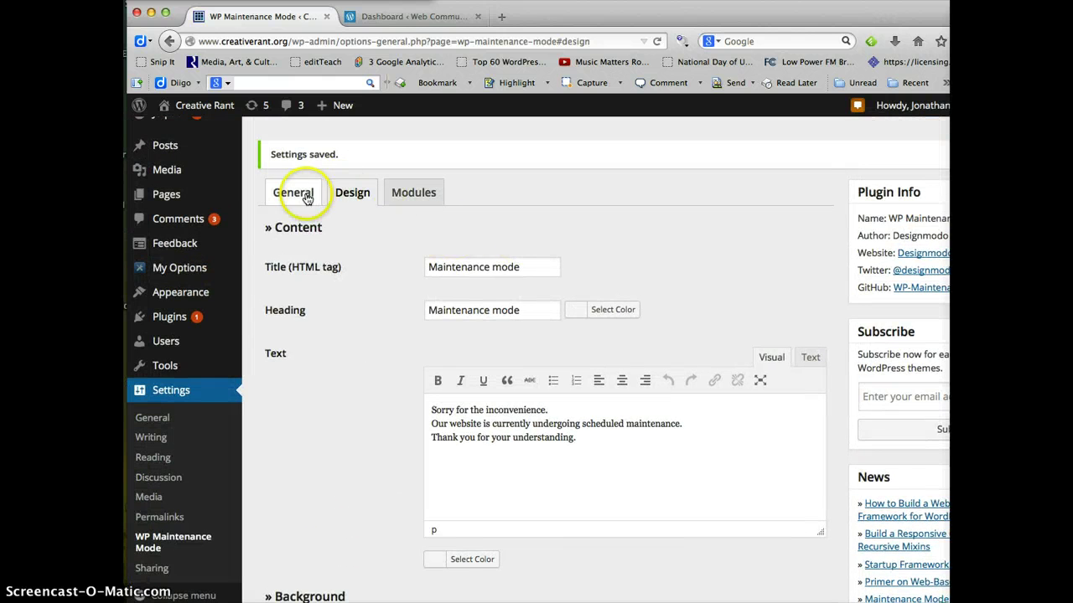
Step: Set the maintenance Status to Activated on the General tab and save
left_click(308, 198)
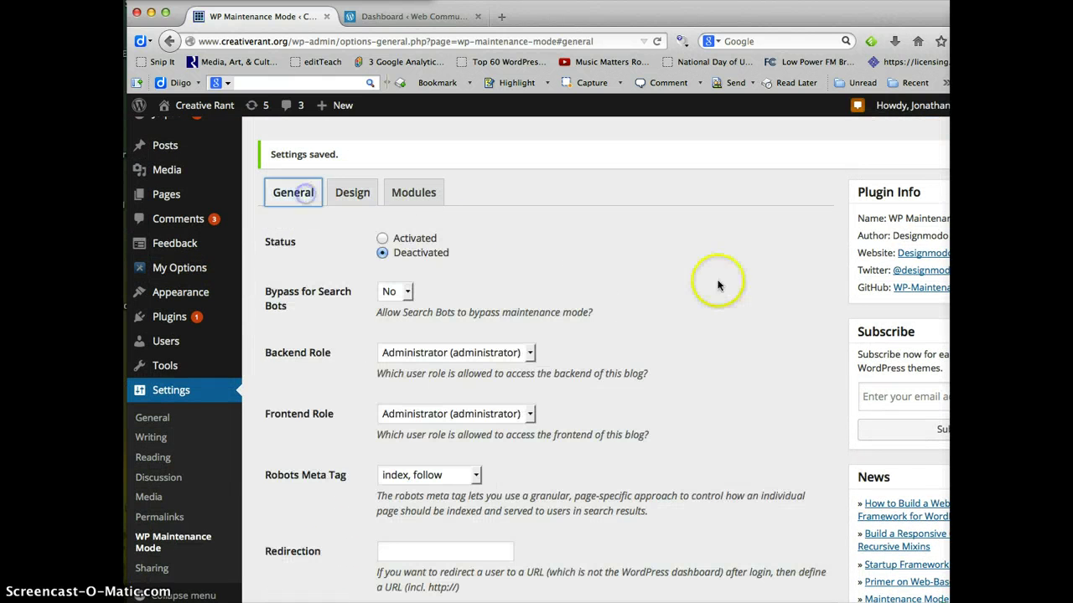
left_click(383, 239)
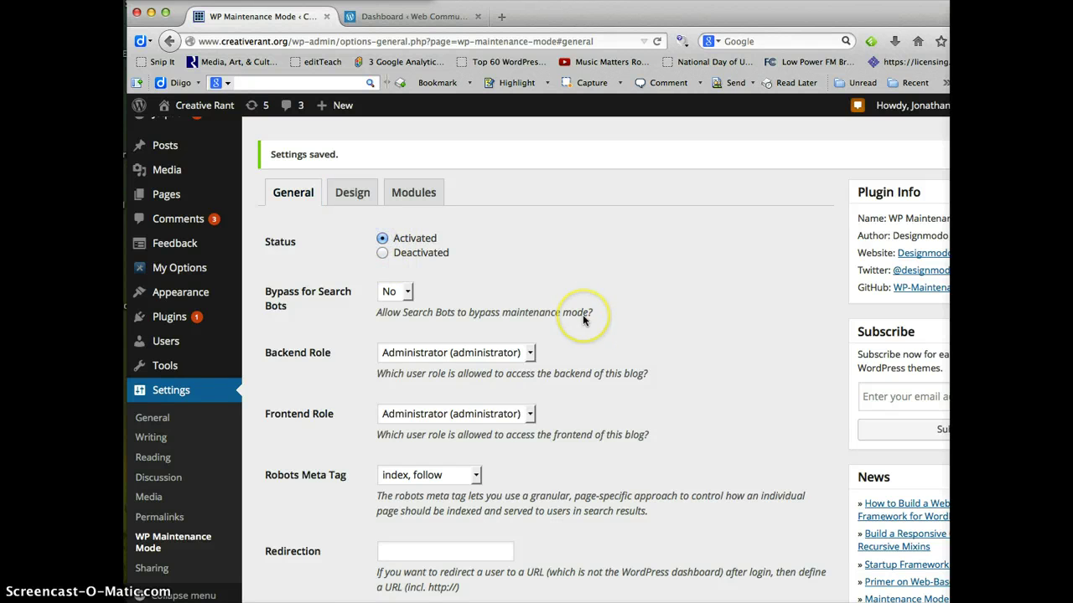
scroll(581, 319, "down", 10)
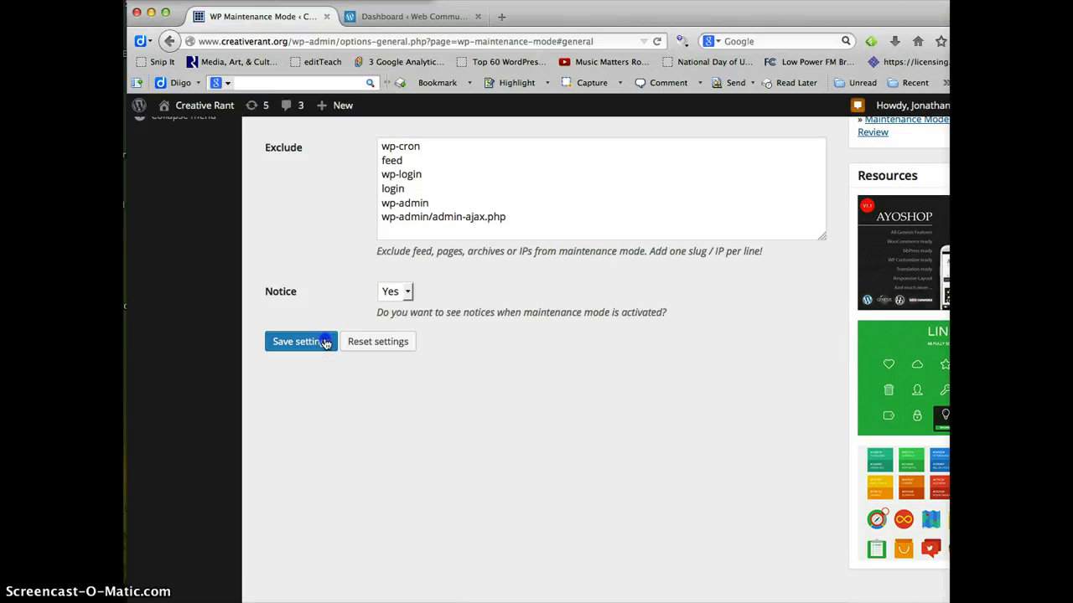
left_click(323, 340)
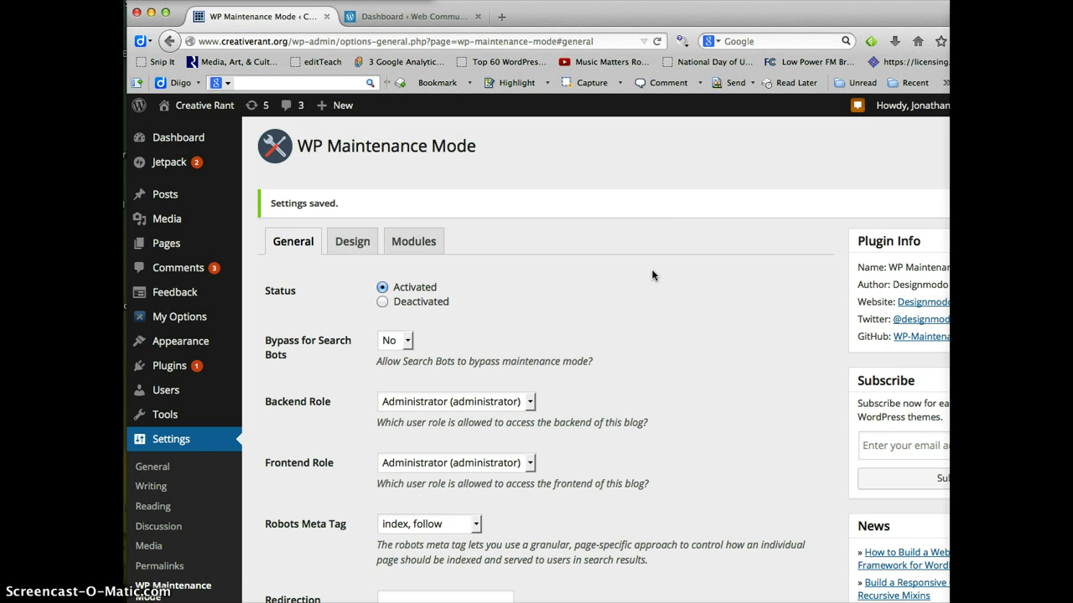
Step: Visit the site's front page, then load its /wp-admin dashboard
left_click(209, 107)
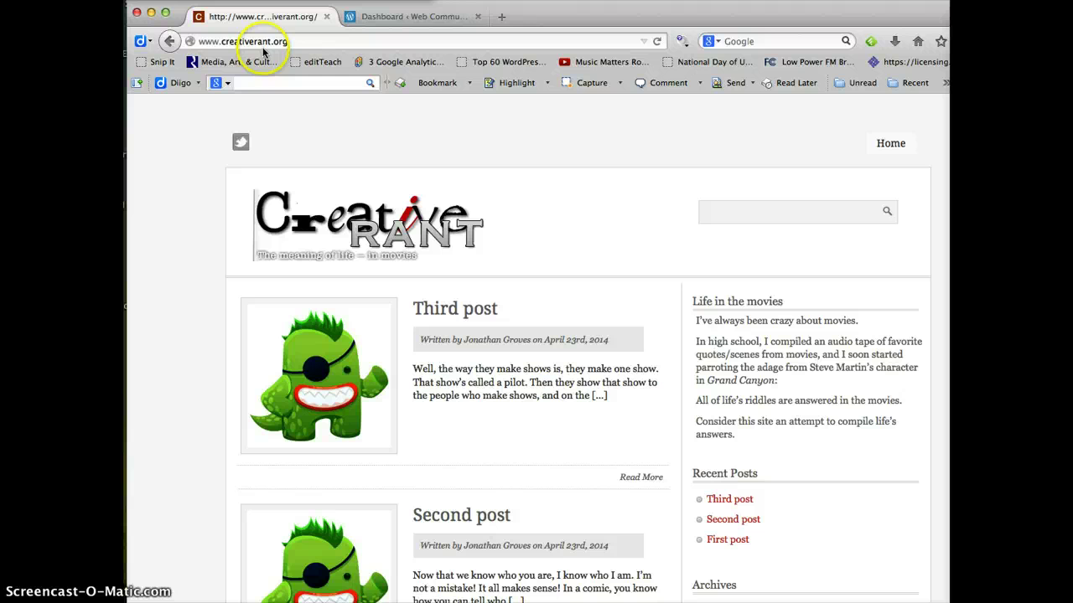
left_click(293, 39)
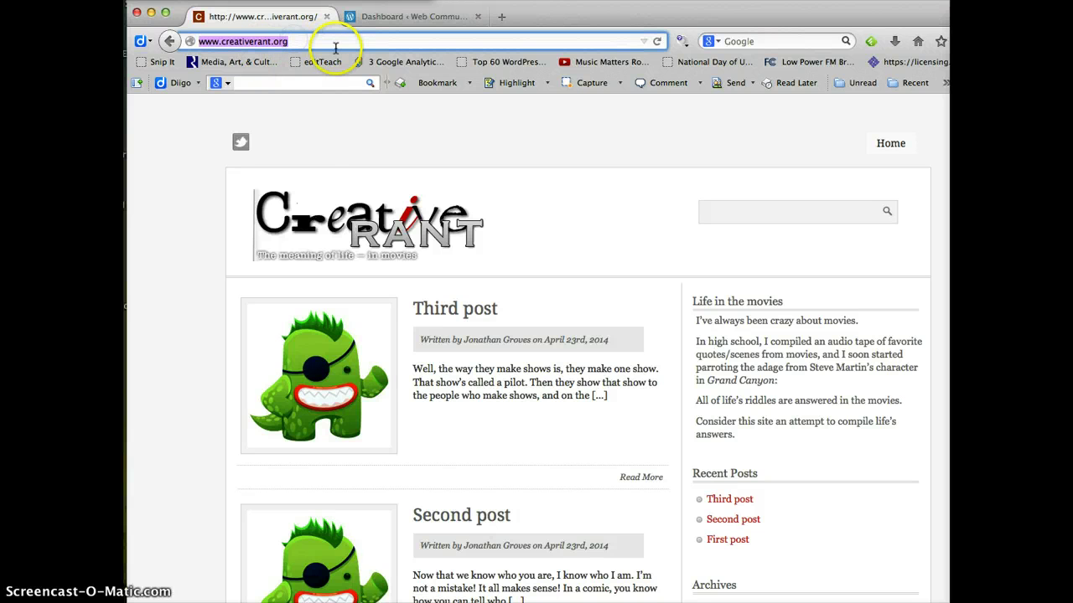
left_click(322, 40)
type("/wp-admin")
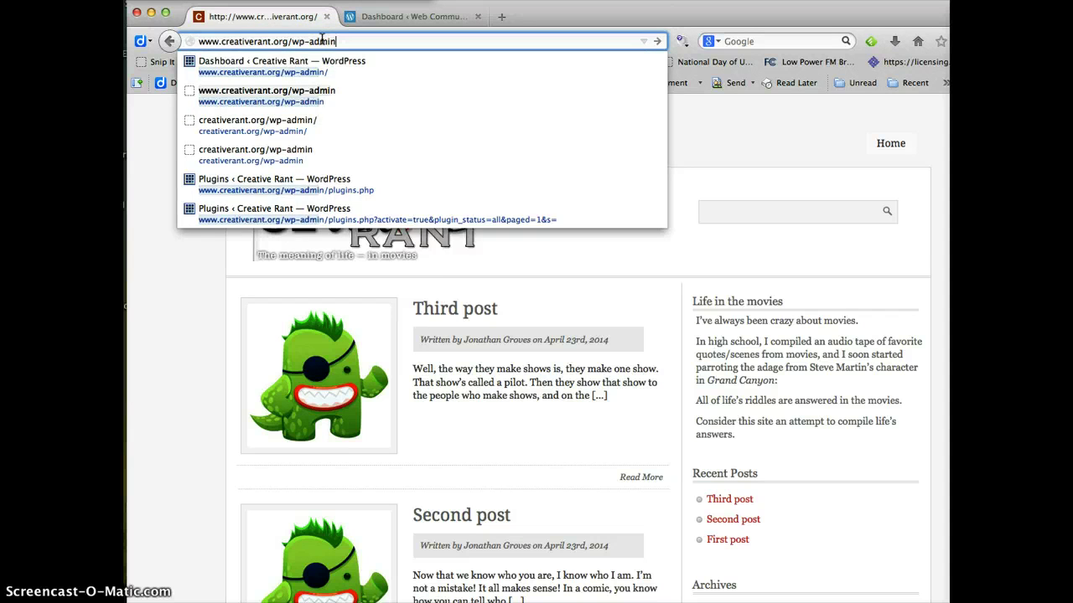
key("Return")
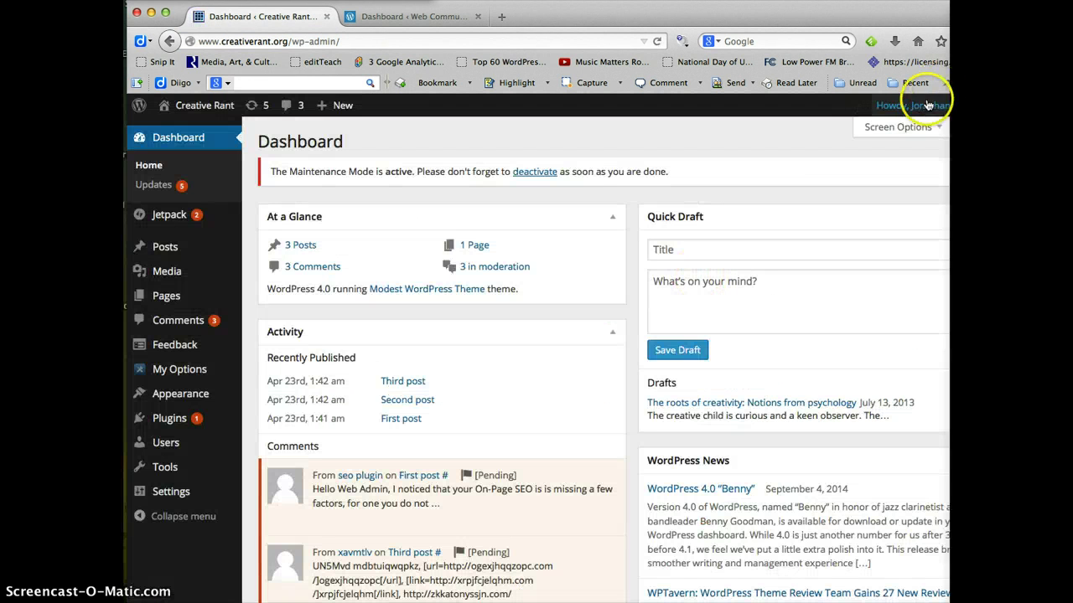
mouse_move(921, 104)
left_click(902, 191)
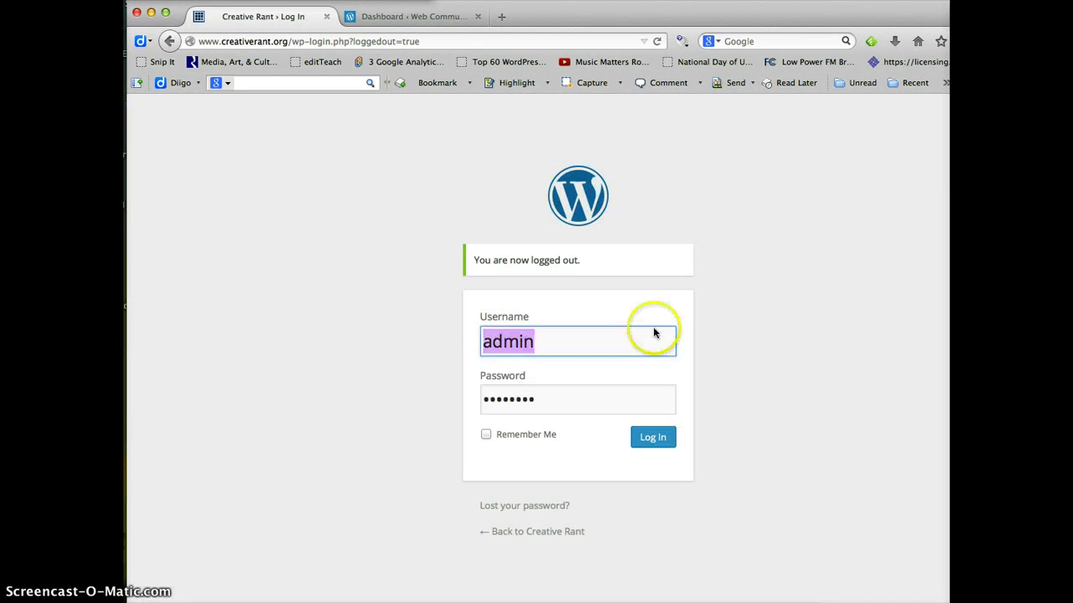
left_click(421, 41)
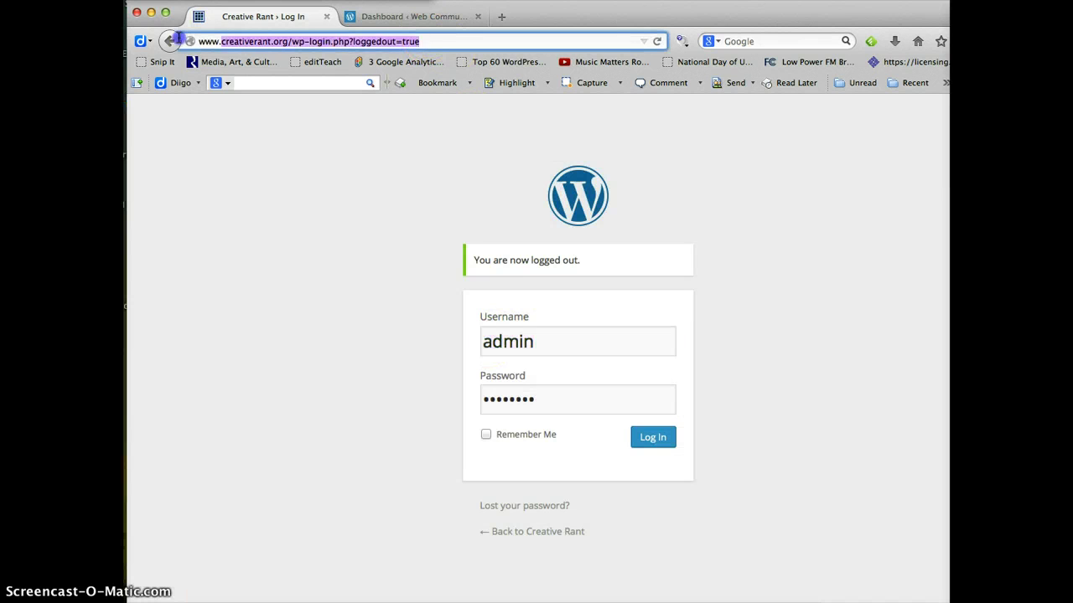
type("www.creative.")
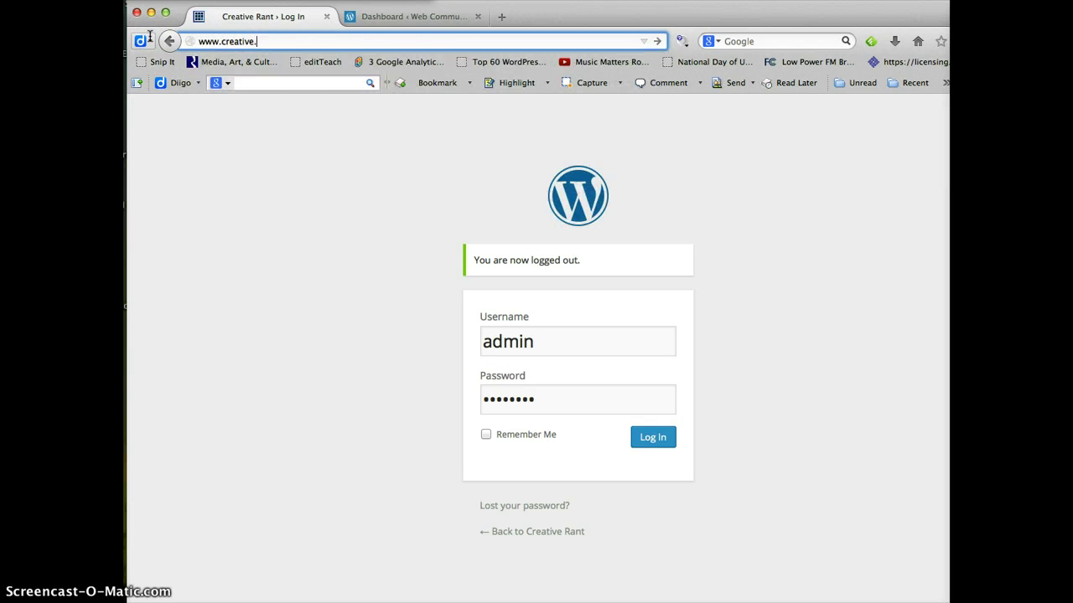
key("BackSpace")
type("rant.")
key("Return")
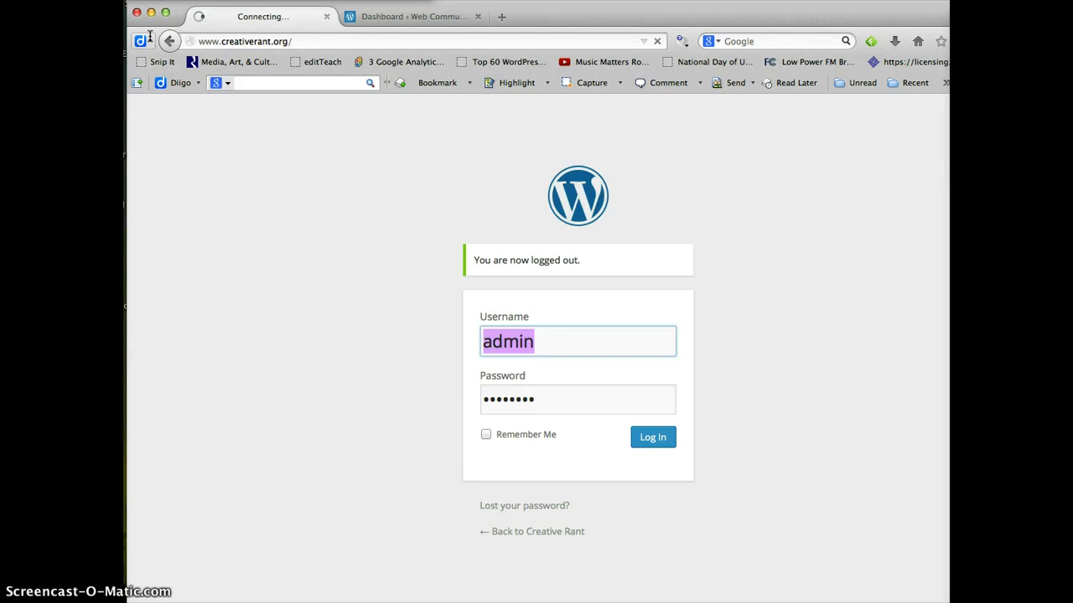
left_click(840, 259)
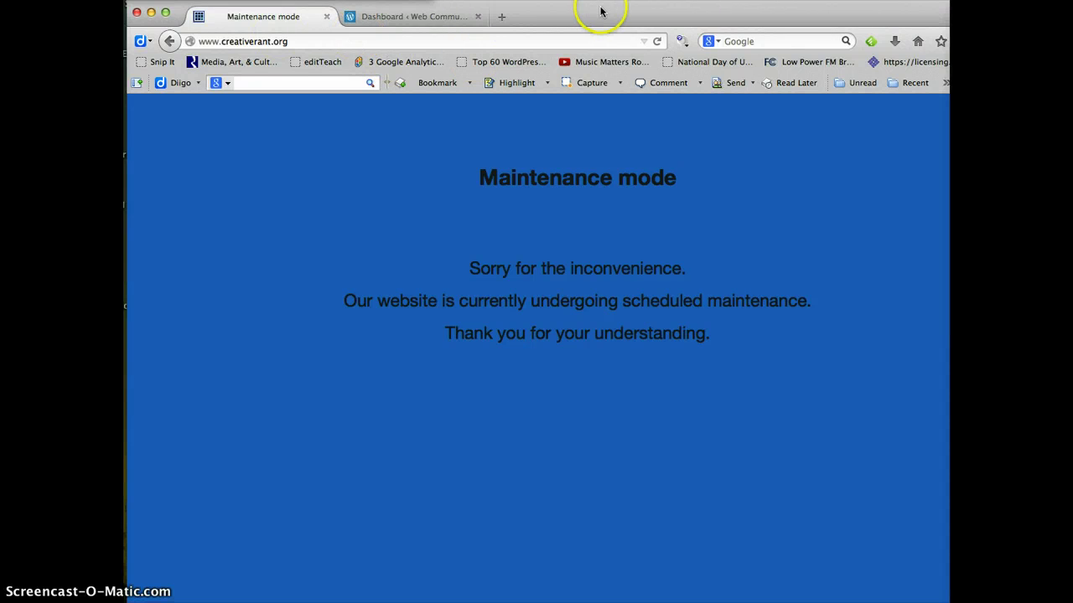
left_click_drag(603, 15, 599, 7)
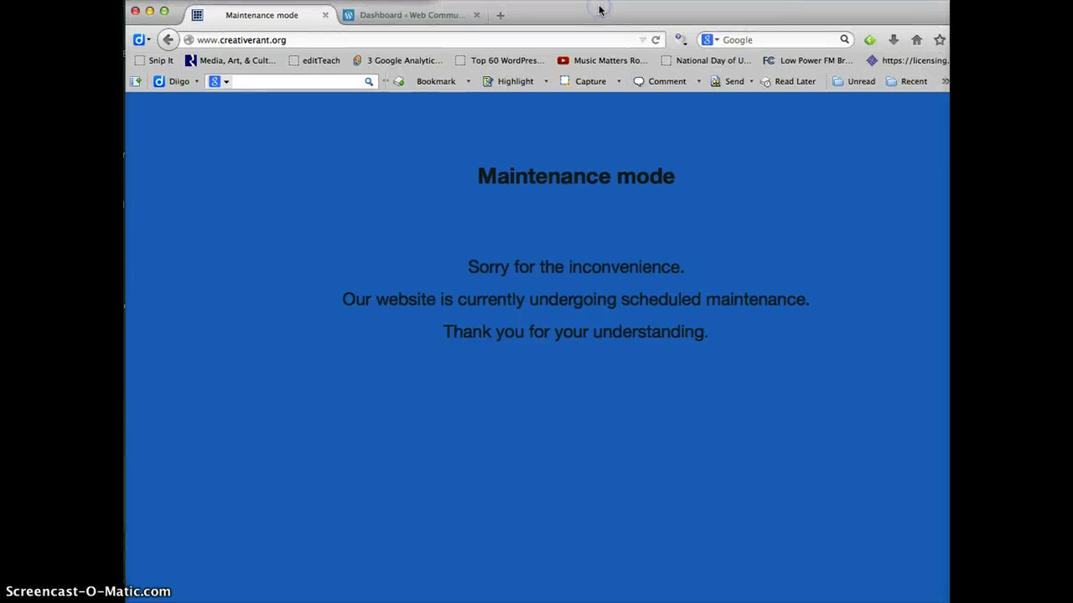